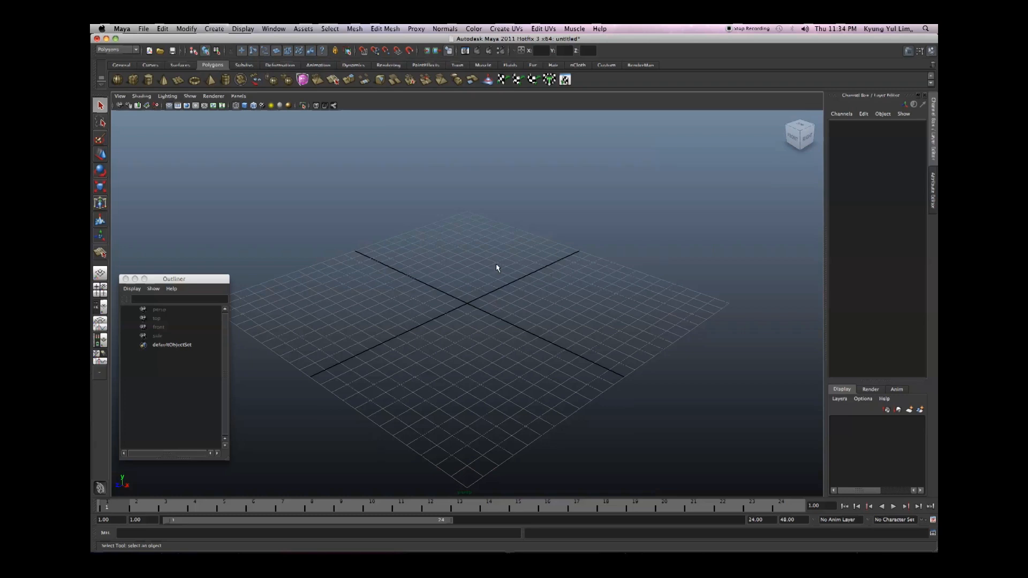
{"action": "left_click_drag", "start_coordinate": [516, 275], "coordinate": [487, 291], "text": "alt"}
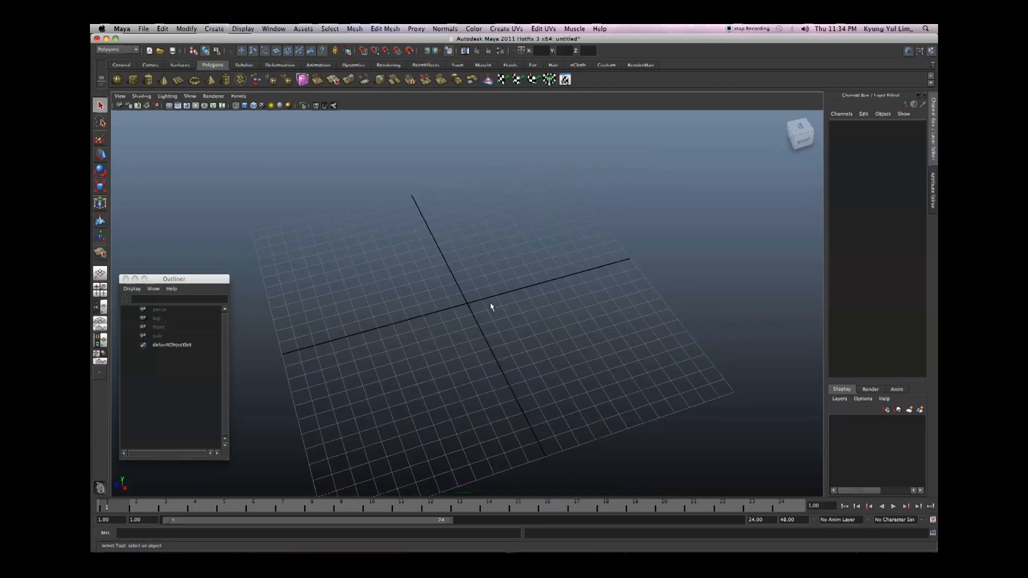
{"action": "left_click_drag", "start_coordinate": [468, 339], "coordinate": [488, 346], "text": "alt"}
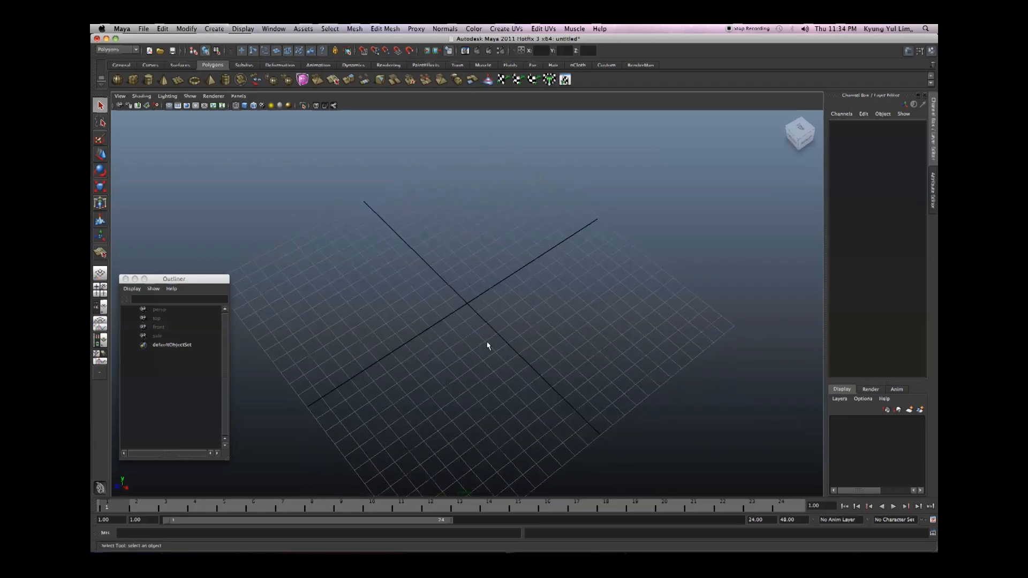
{"action": "mouse_move", "coordinate": [471, 350]}
{"action": "left_mouse_down", "text": "alt"}
{"action": "mouse_move", "coordinate": [483, 325]}
{"action": "mouse_move", "coordinate": [468, 356]}
{"action": "mouse_move", "coordinate": [511, 370]}
{"action": "mouse_move", "coordinate": [477, 335]}
{"action": "left_mouse_up", "text": "alt"}
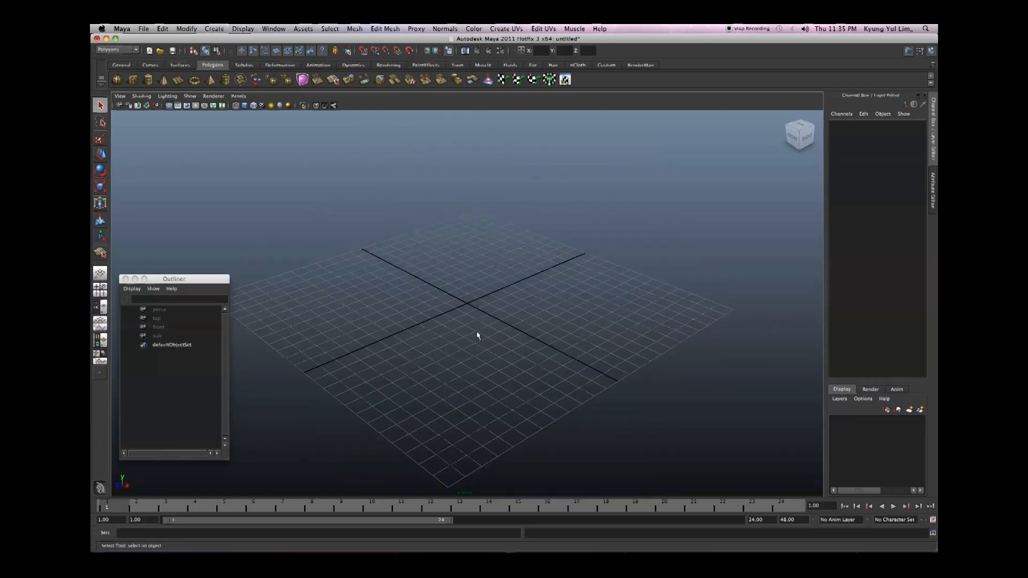
Set the current project to the BUGG-U folder.
{"action": "left_click", "coordinate": [143, 30]}
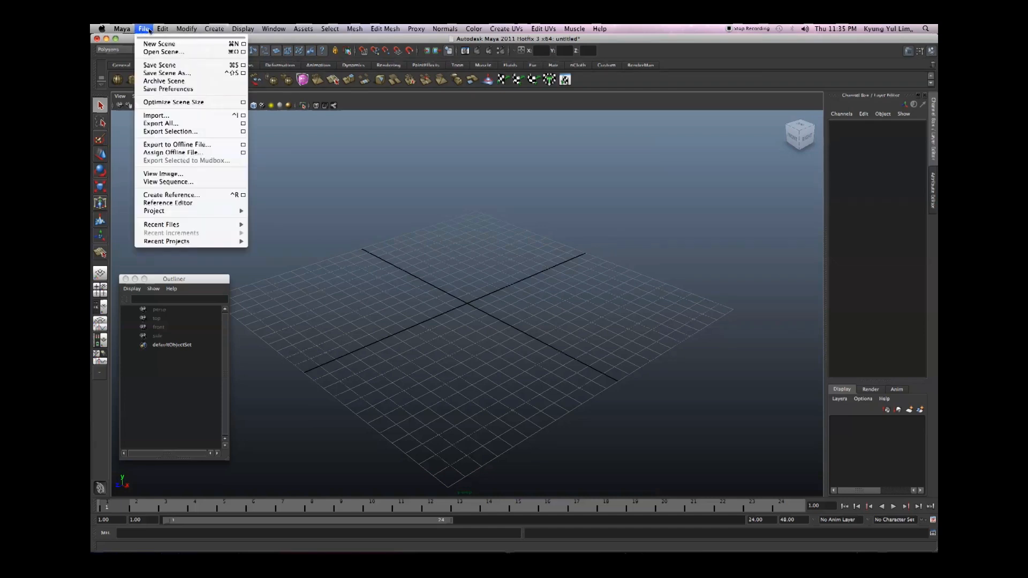
{"action": "mouse_move", "coordinate": [187, 30]}
{"action": "mouse_move", "coordinate": [143, 29]}
{"action": "mouse_move", "coordinate": [236, 210]}
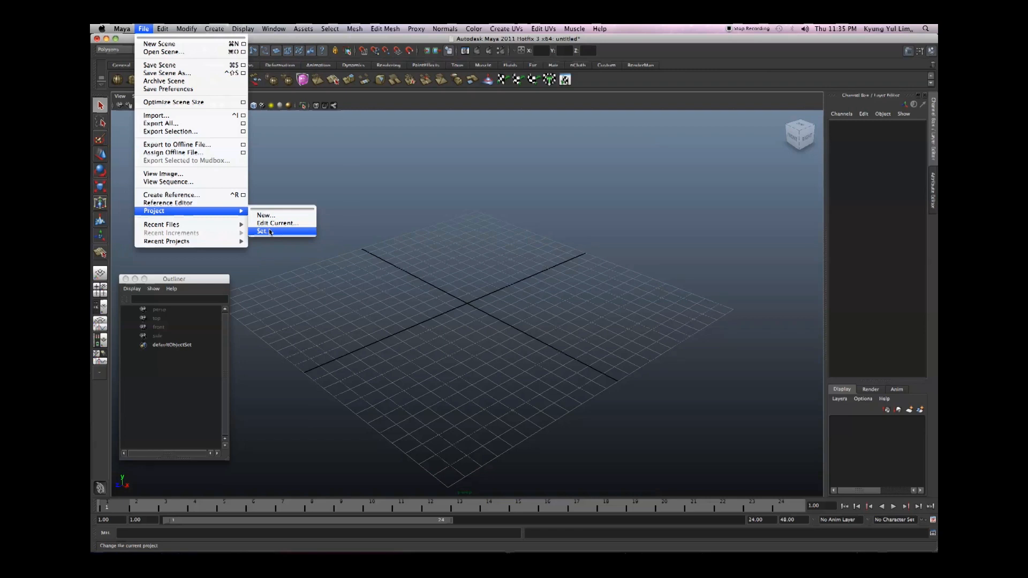
{"action": "left_click", "coordinate": [269, 231]}
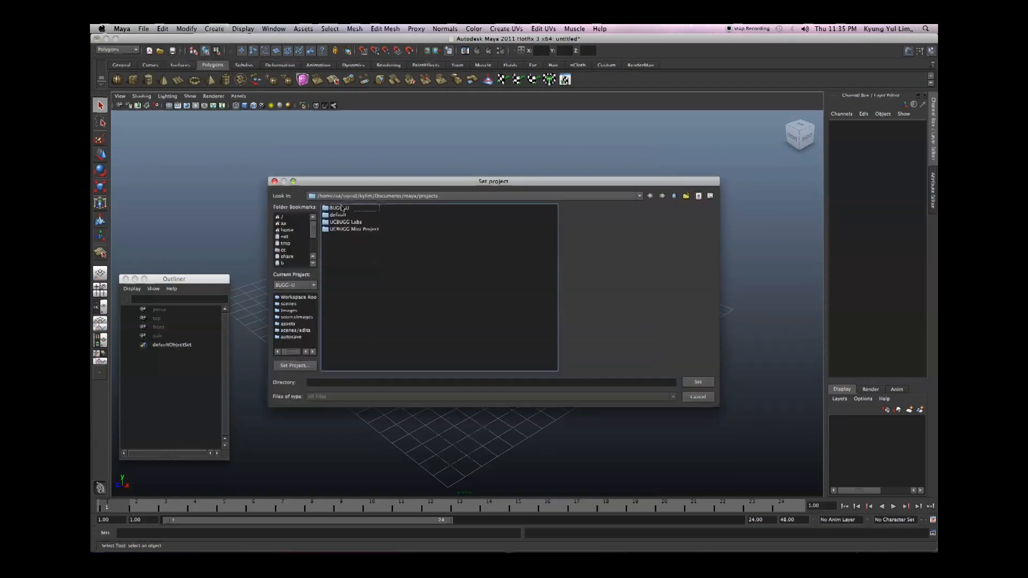
{"action": "left_click", "coordinate": [706, 383]}
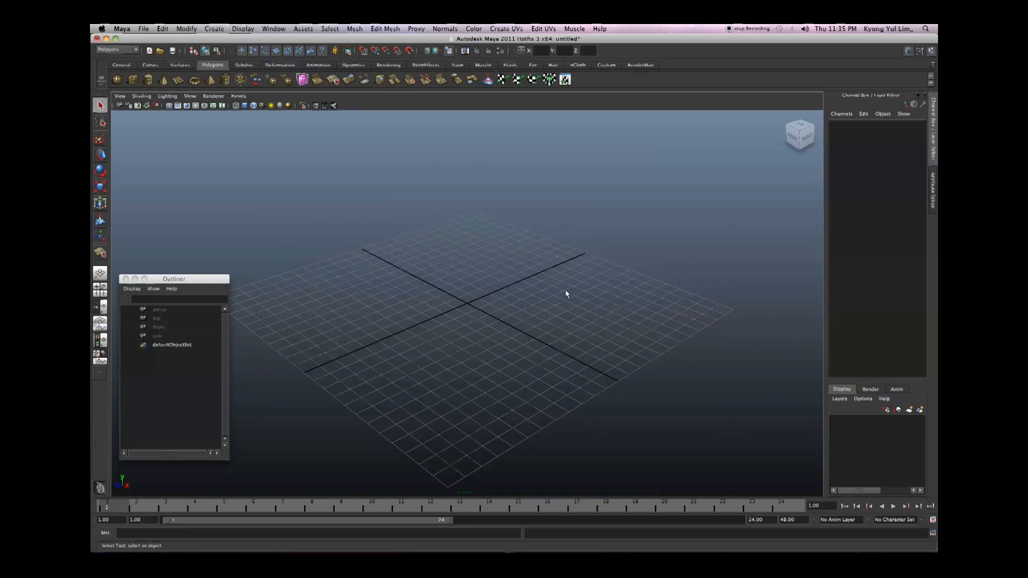
Open the scene PocketWatch.ma from the project's modeling folder.
{"action": "key", "text": "ctrl+o"}
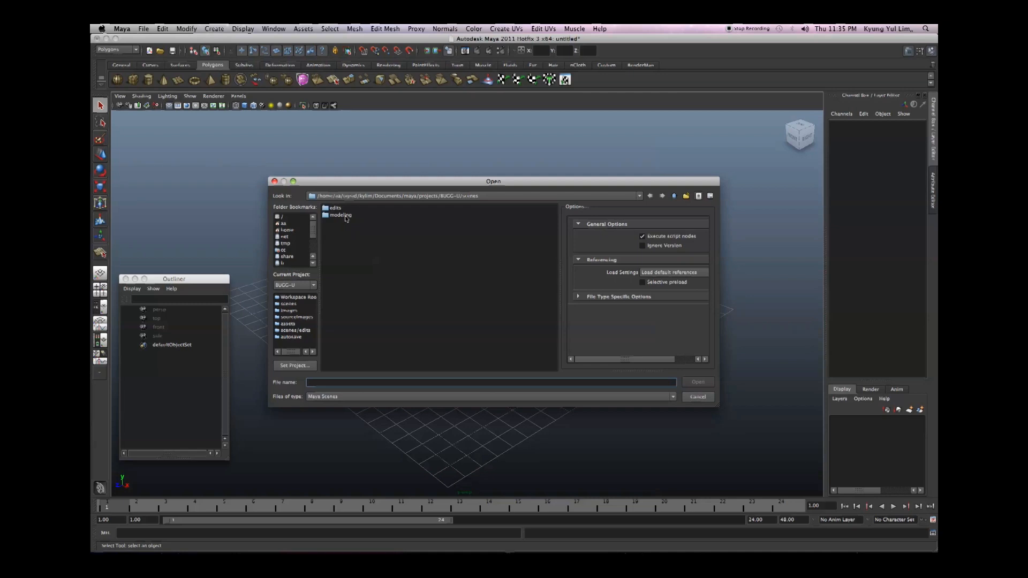
{"action": "double_click", "coordinate": [340, 215]}
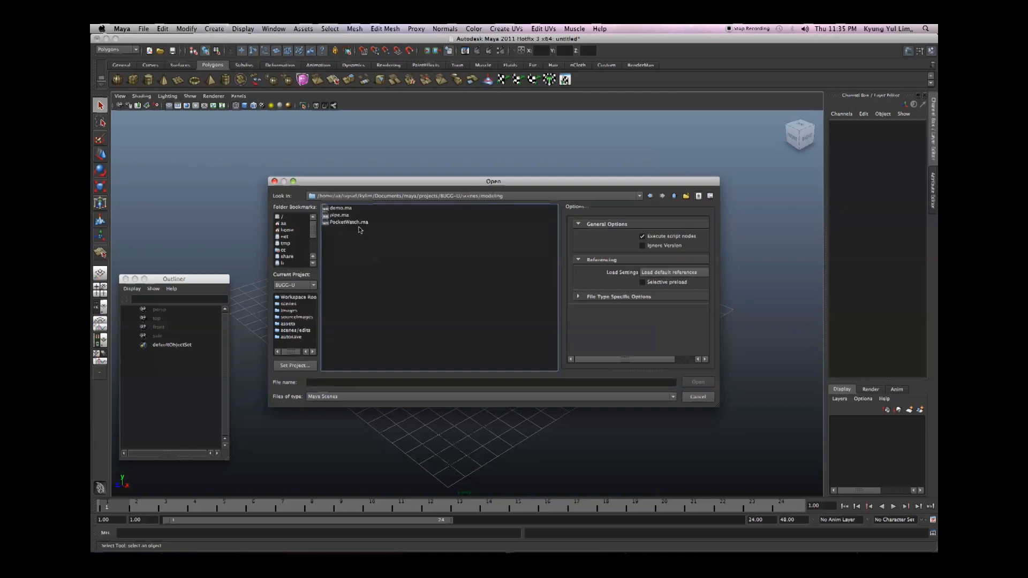
{"action": "double_click", "coordinate": [349, 222]}
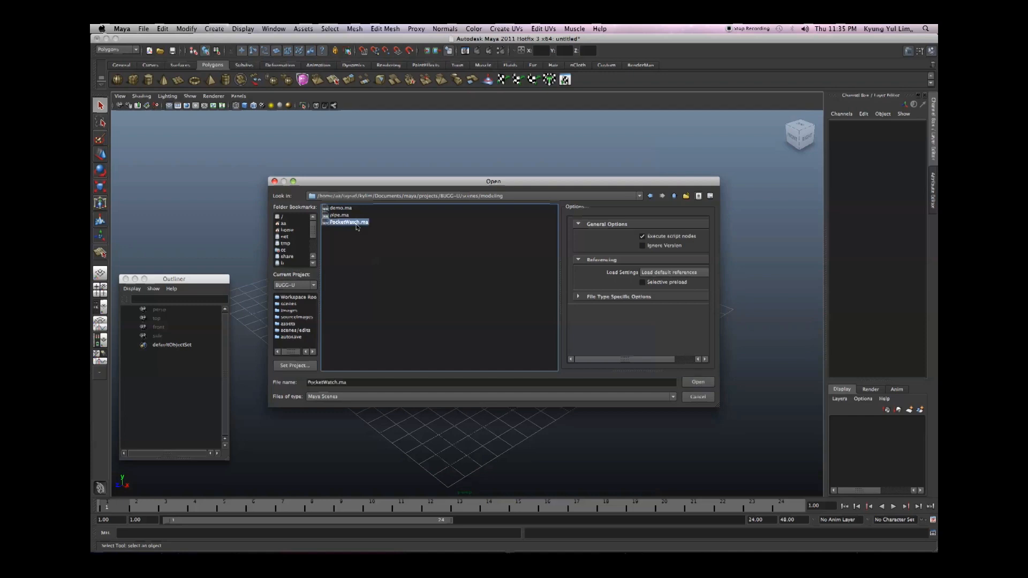
{"action": "left_click", "coordinate": [515, 303]}
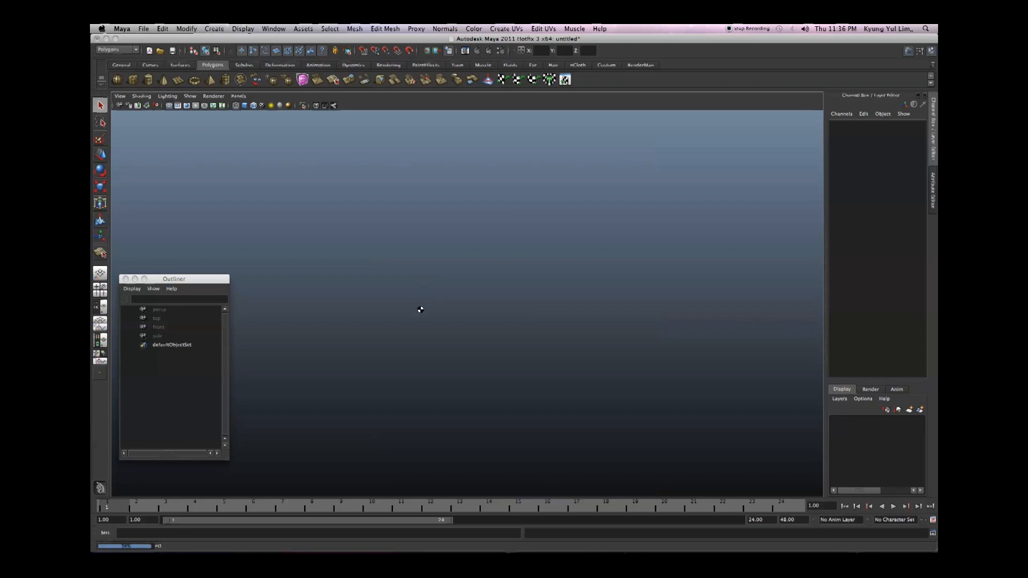
{"action": "left_click", "coordinate": [518, 304]}
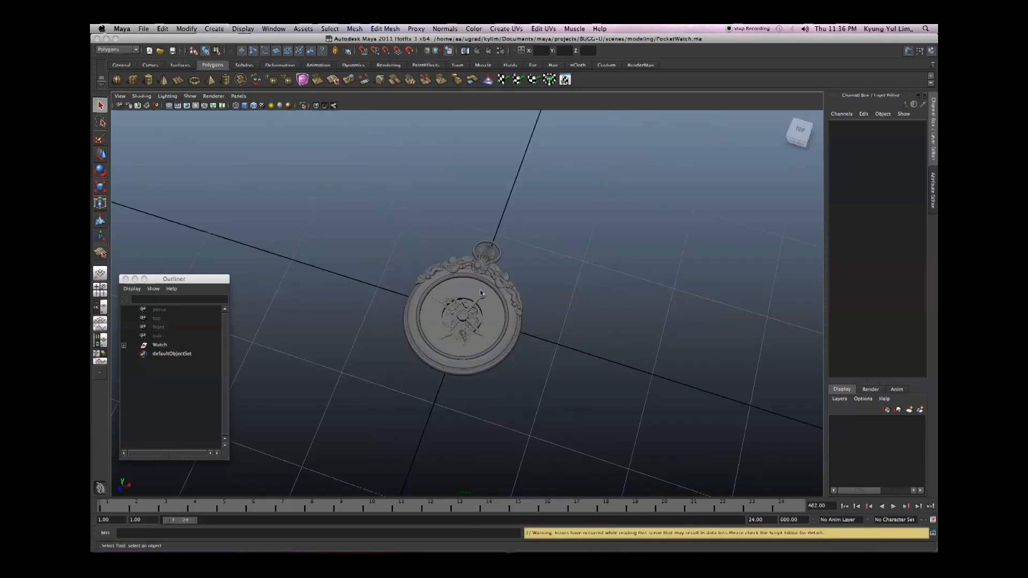
Examine the pocket watch model from several angles, selecting individual parts such as the minute hand, a gear and the winder.
{"action": "left_click_drag", "start_coordinate": [481, 293], "coordinate": [493, 344], "text": "alt"}
{"action": "scroll", "coordinate": [475, 336], "scroll_direction": "up", "scroll_amount": 5}
{"action": "scroll", "coordinate": [475, 336], "scroll_direction": "up", "scroll_amount": 5}
{"action": "left_click", "coordinate": [483, 346]}
{"action": "left_click", "coordinate": [499, 346]}
{"action": "left_click", "coordinate": [451, 256]}
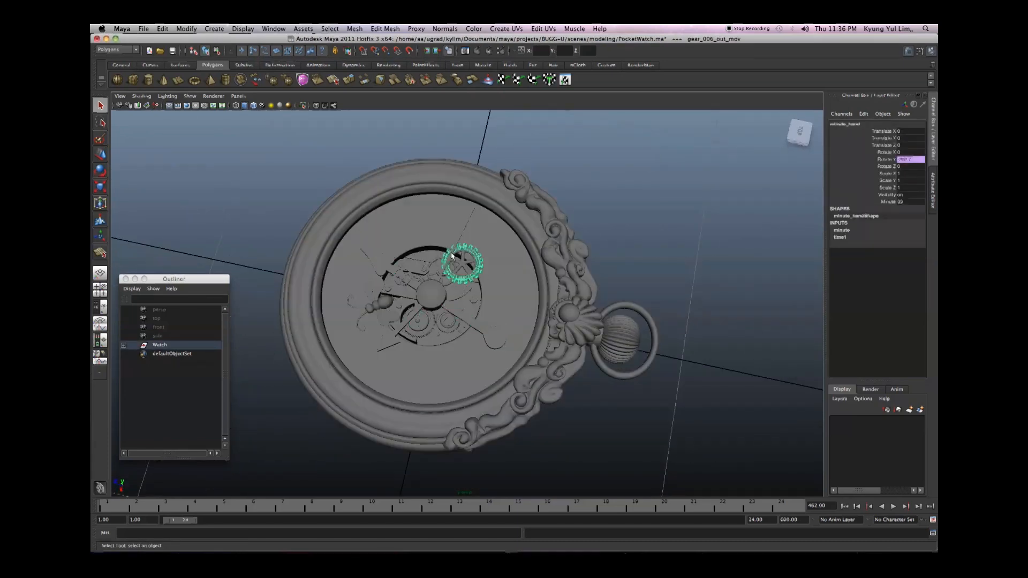
{"action": "left_click_drag", "start_coordinate": [451, 256], "coordinate": [568, 271], "text": "alt"}
{"action": "left_click", "coordinate": [568, 215]}
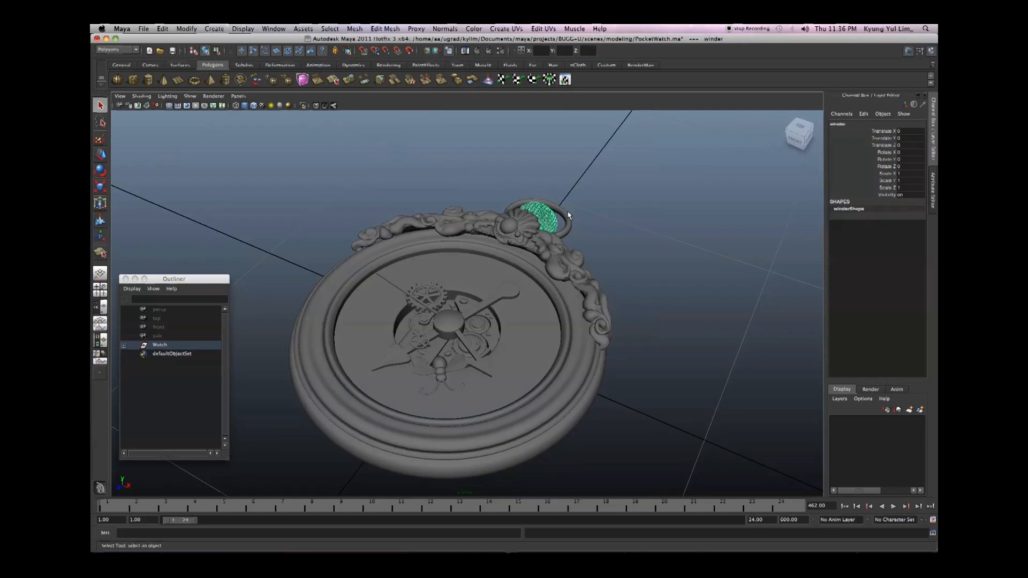
{"action": "left_click", "coordinate": [568, 215]}
{"action": "left_click_drag", "start_coordinate": [519, 371], "coordinate": [462, 362], "text": "alt"}
Expand the Watch group in the Outliner and enlarge the Outliner window to fit its hierarchy.
{"action": "left_click_drag", "start_coordinate": [201, 283], "coordinate": [215, 186]}
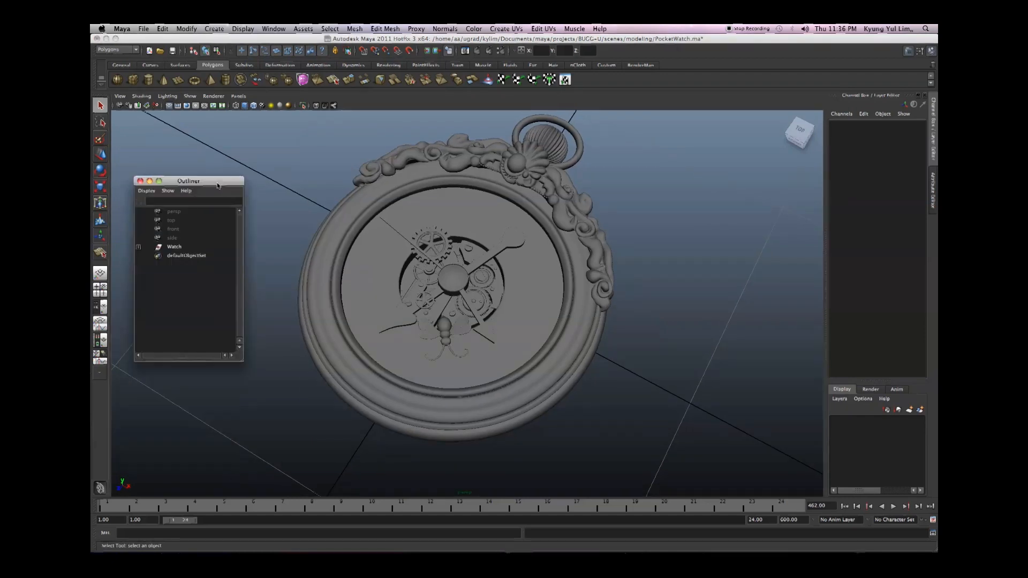
{"action": "left_click", "coordinate": [138, 247]}
{"action": "left_click_drag", "start_coordinate": [245, 364], "coordinate": [292, 411]}
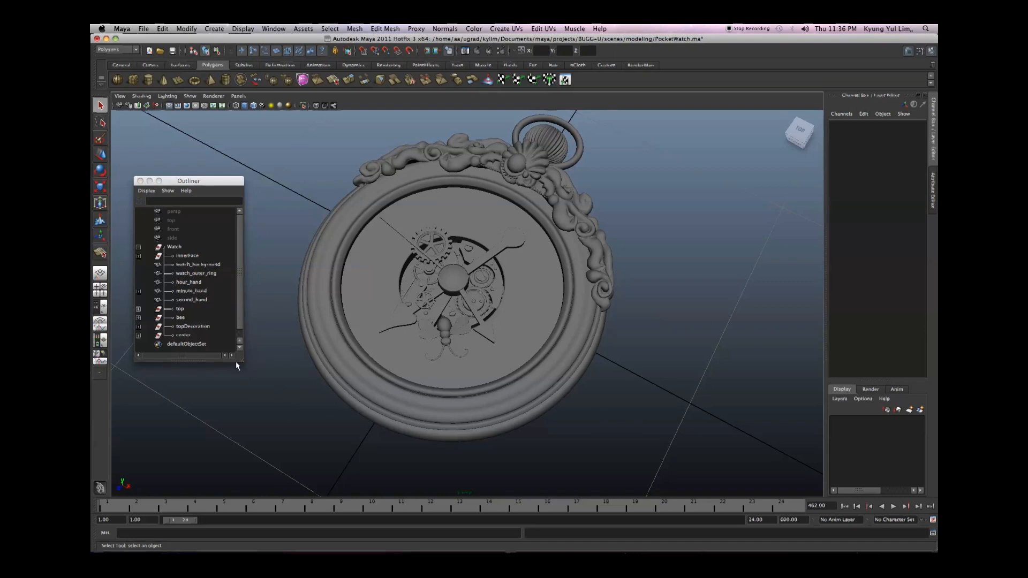
{"action": "left_click_drag", "start_coordinate": [241, 359], "coordinate": [293, 439]}
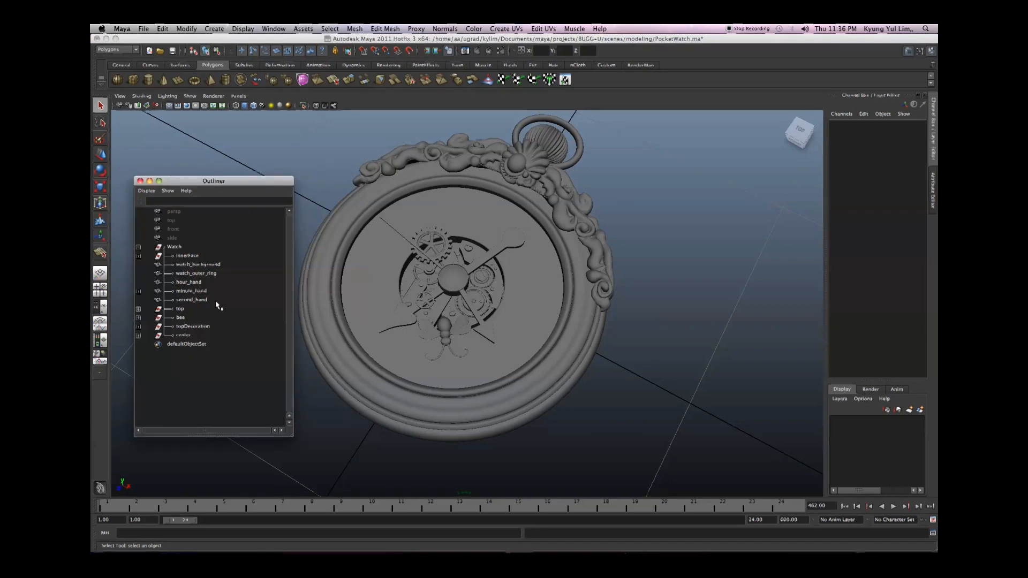
Examine which parts belong to the Watch group's children by selecting entries such as innerFace, watch_background, topDecoration and top.
{"action": "left_click", "coordinate": [198, 283]}
{"action": "left_click", "coordinate": [198, 255]}
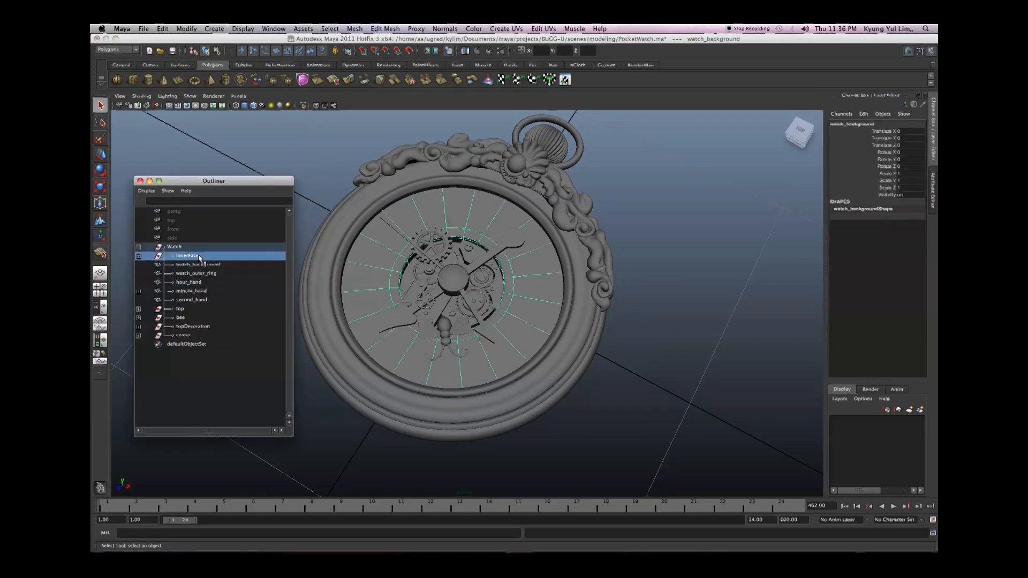
{"action": "left_click", "coordinate": [200, 238]}
{"action": "left_click", "coordinate": [196, 247]}
{"action": "left_click", "coordinate": [196, 256]}
{"action": "left_click", "coordinate": [195, 247]}
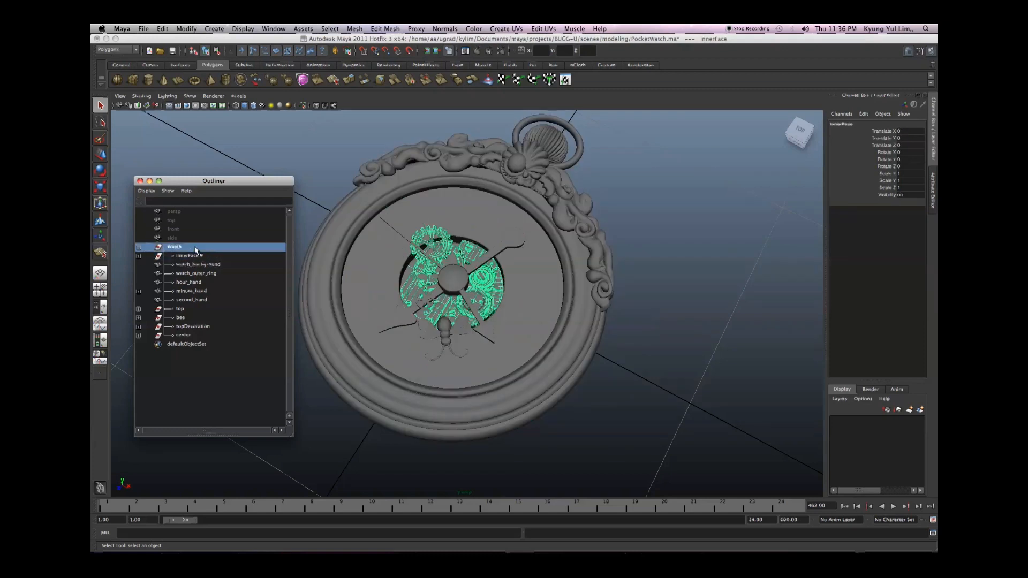
{"action": "left_click", "coordinate": [195, 258]}
{"action": "left_click", "coordinate": [198, 291]}
{"action": "left_click", "coordinate": [201, 308]}
{"action": "left_click", "coordinate": [204, 326]}
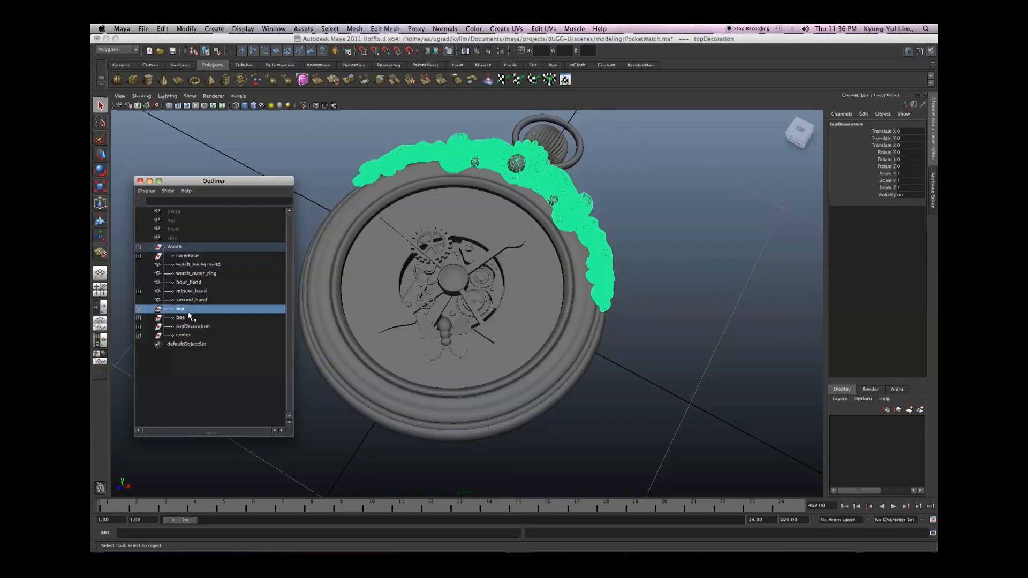
{"action": "left_click", "coordinate": [206, 309]}
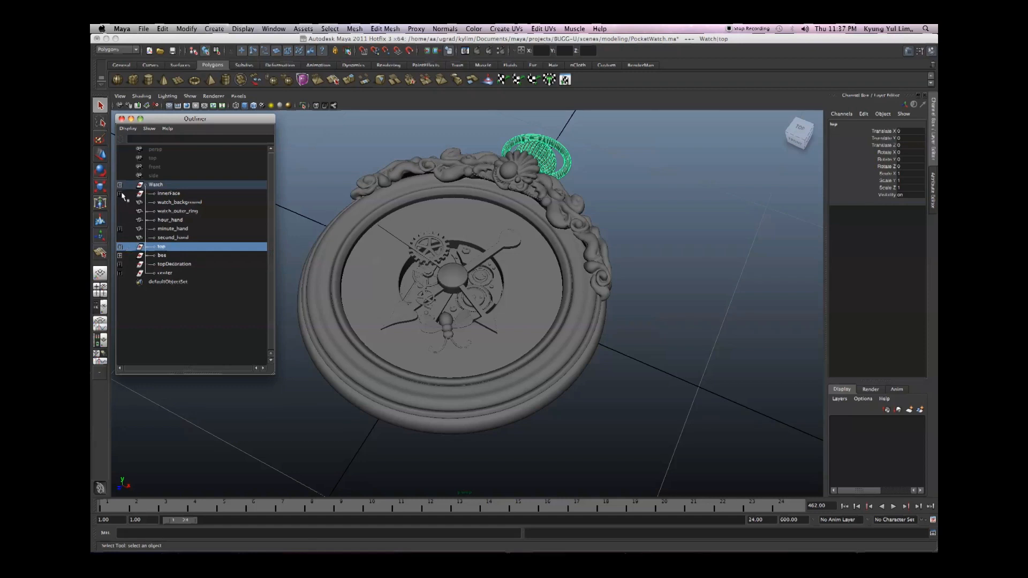
Select a gear and the minute hand on the watch face, and expand the innerFace group in the Outliner.
{"action": "left_click", "coordinate": [436, 250]}
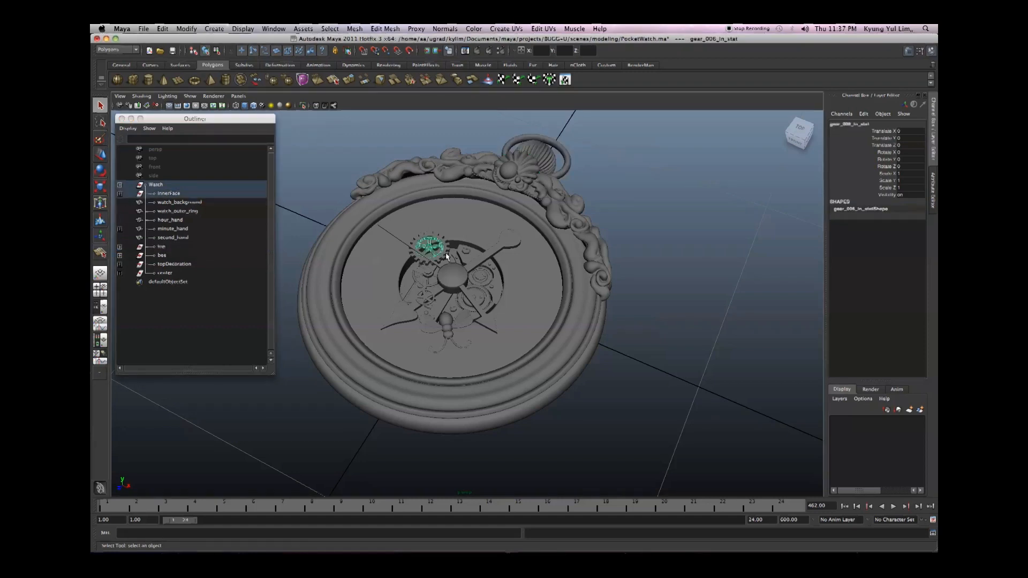
{"action": "left_click", "coordinate": [447, 255]}
{"action": "left_click", "coordinate": [466, 262]}
{"action": "left_click", "coordinate": [120, 194]}
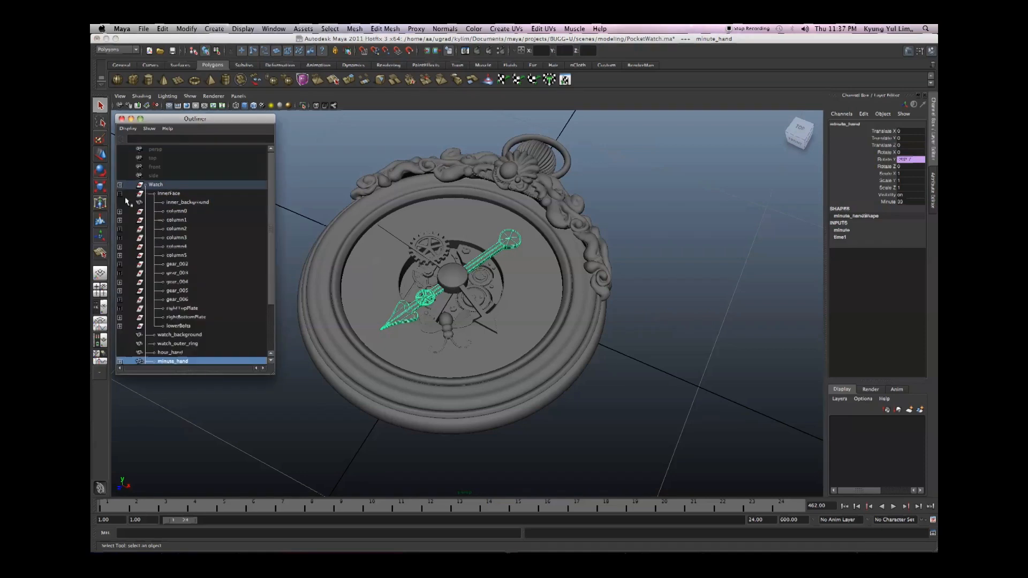
{"action": "scroll", "coordinate": [273, 267], "scroll_direction": "down", "scroll_amount": 1}
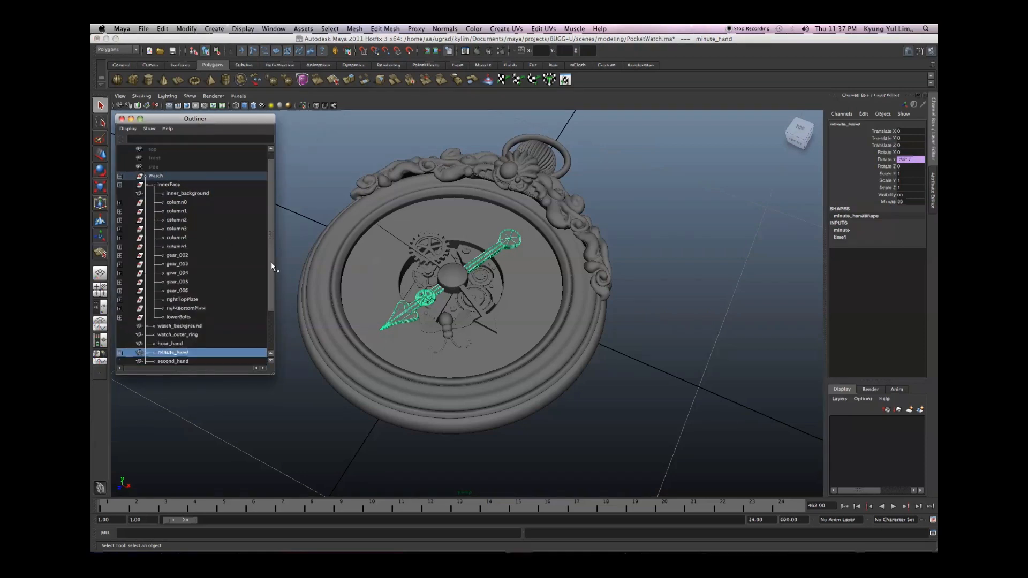
Select the groups gear_002 through gear_006 and inspect the contents of gear_004.
{"action": "left_click", "coordinate": [176, 255]}
{"action": "left_click", "coordinate": [202, 291], "text": "shift"}
{"action": "left_click_drag", "start_coordinate": [385, 279], "coordinate": [428, 327], "text": "alt"}
{"action": "left_click", "coordinate": [119, 273]}
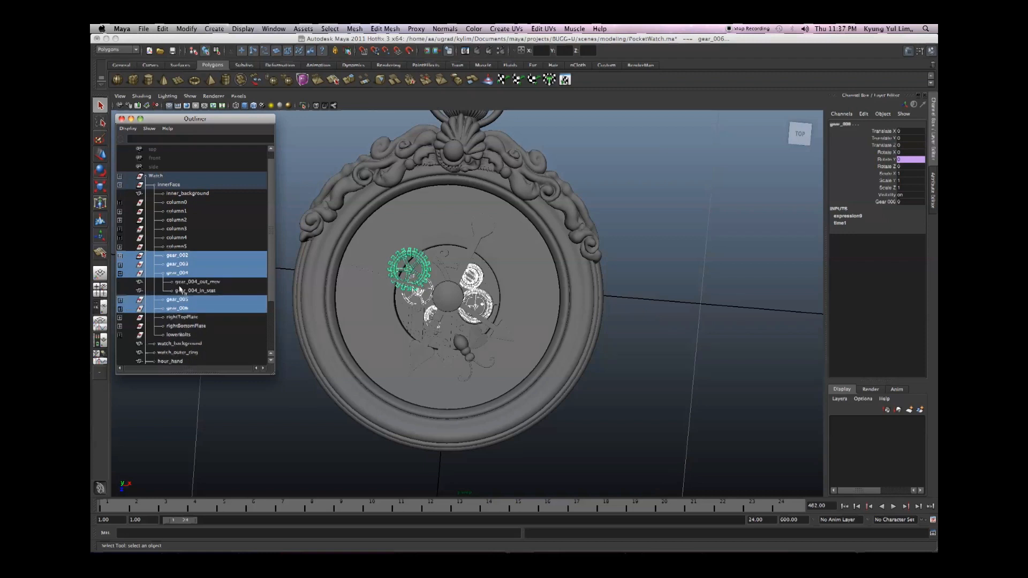
{"action": "left_click", "coordinate": [120, 274]}
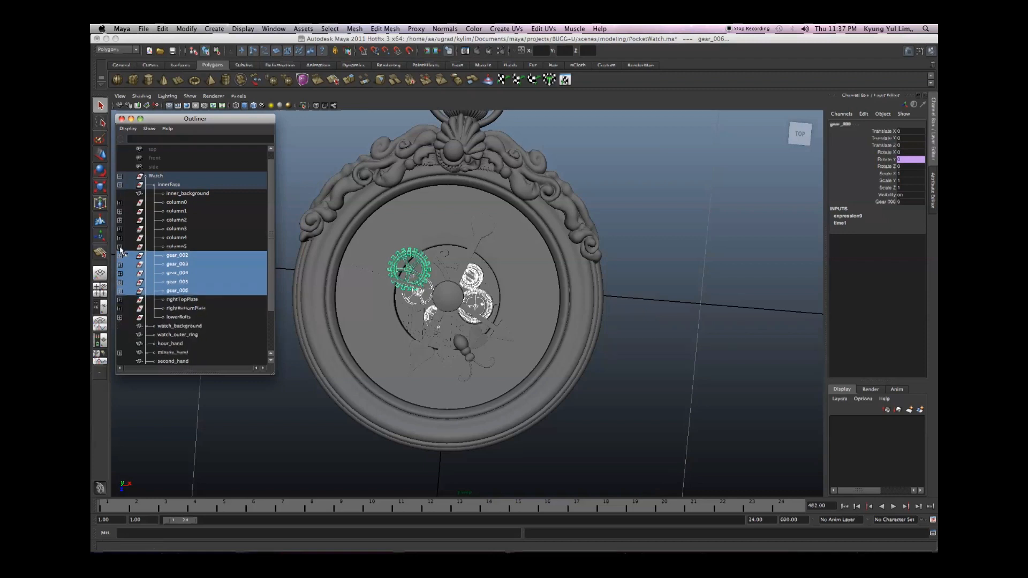
Expand the column5 group, select its bolt1 object and inspect the watch face around it.
{"action": "left_click", "coordinate": [120, 247]}
{"action": "left_click", "coordinate": [181, 264]}
{"action": "left_click_drag", "start_coordinate": [369, 300], "coordinate": [466, 312], "text": "alt"}
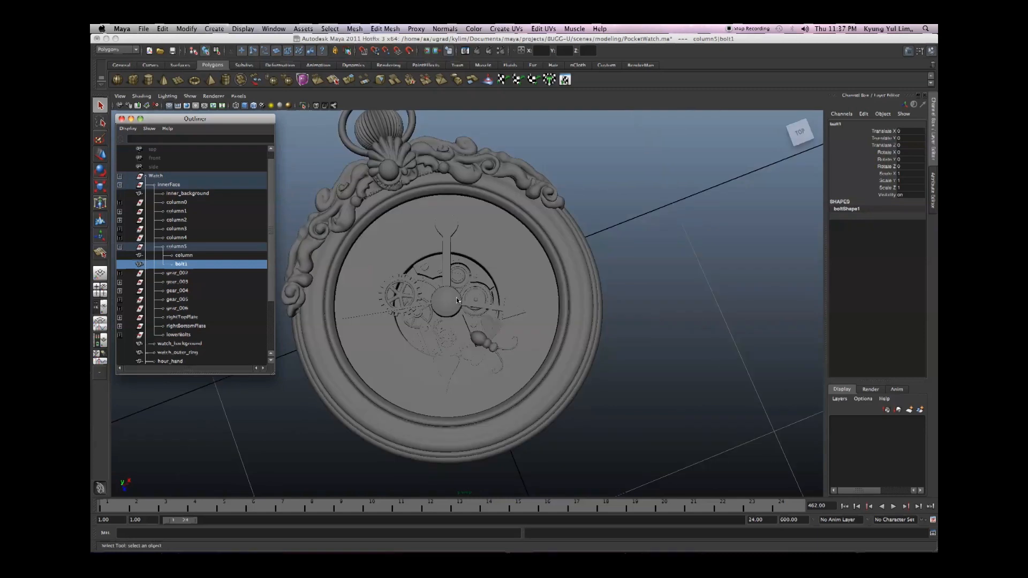
{"action": "left_click_drag", "start_coordinate": [444, 403], "coordinate": [460, 330], "text": "alt"}
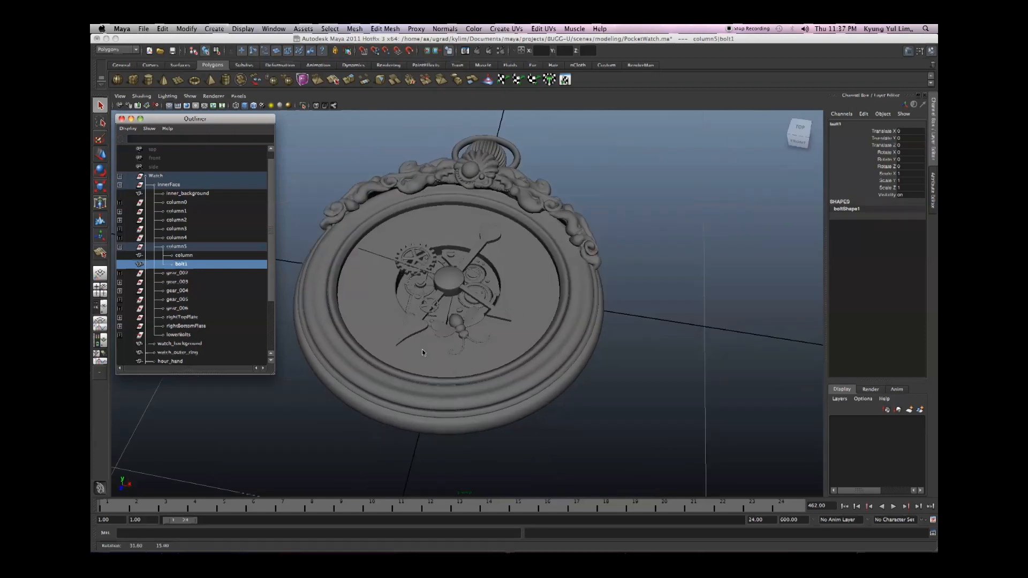
Select the bee's thorax on the watch face and inspect the bee group's parts in the Outliner, including rightEye and thorax.
{"action": "left_click", "coordinate": [459, 329]}
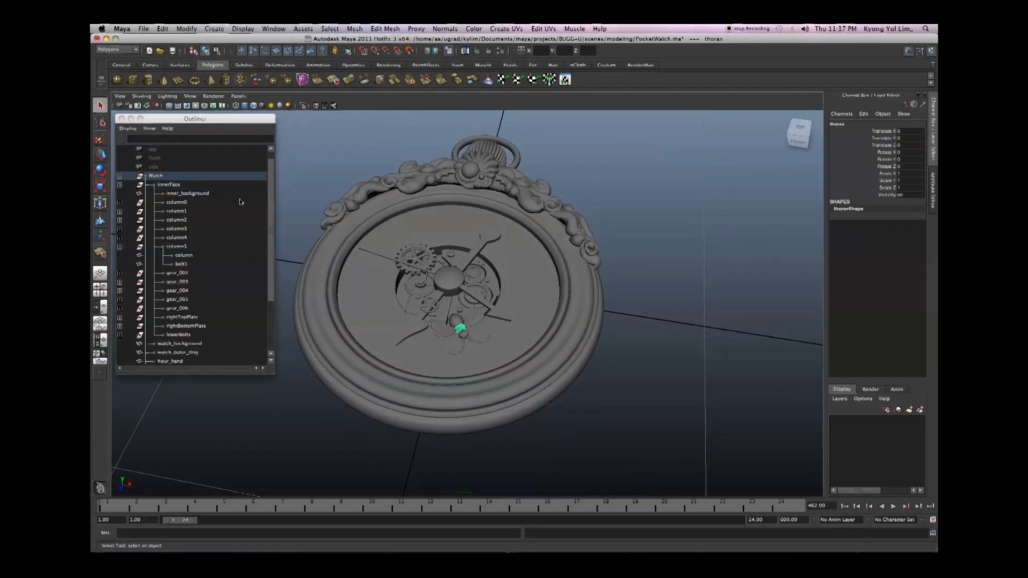
{"action": "left_click_drag", "start_coordinate": [269, 199], "coordinate": [264, 259]}
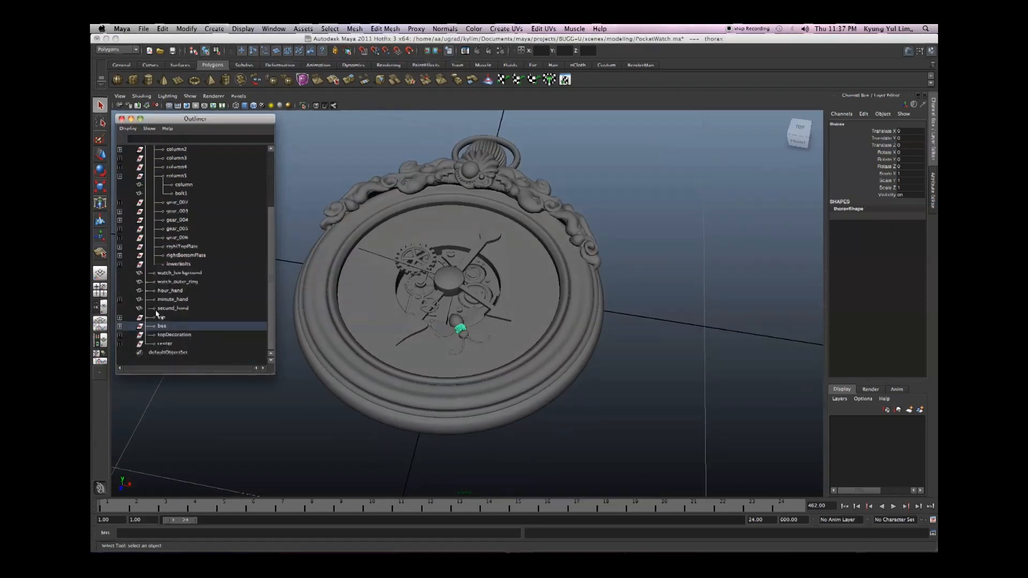
{"action": "left_click", "coordinate": [119, 326]}
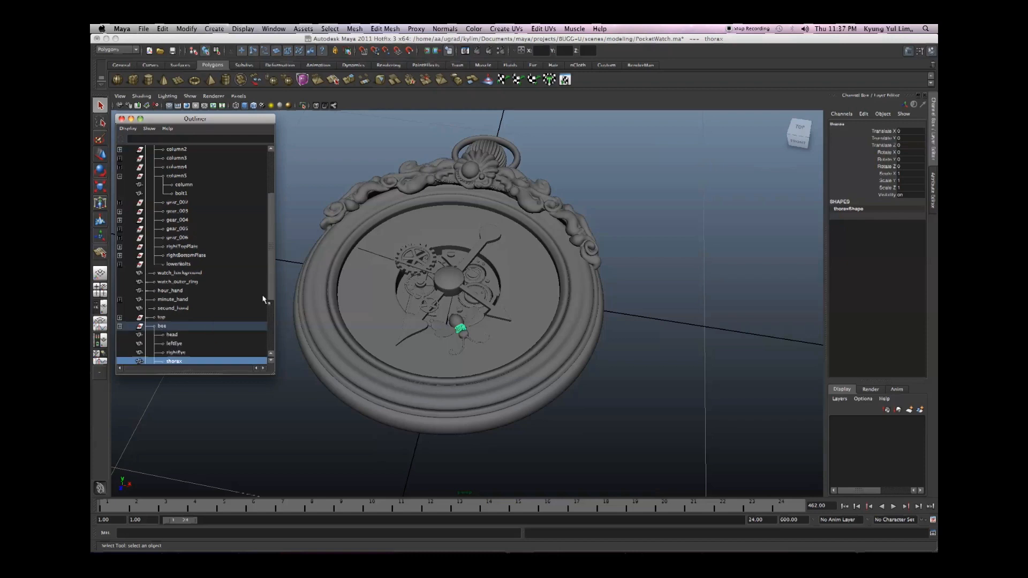
{"action": "left_click_drag", "start_coordinate": [269, 288], "coordinate": [269, 313]}
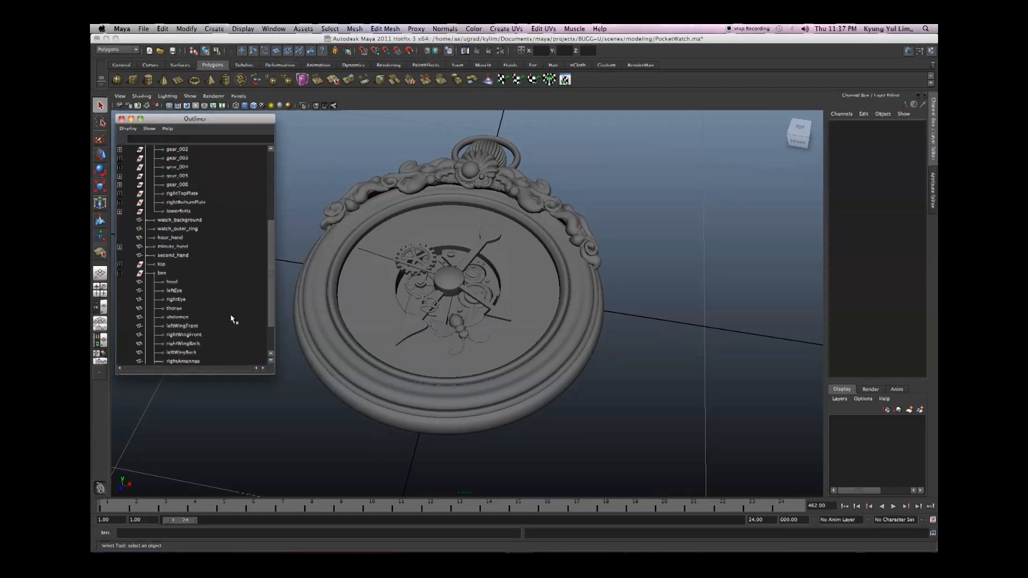
{"action": "left_click", "coordinate": [176, 299]}
{"action": "left_click", "coordinate": [200, 309]}
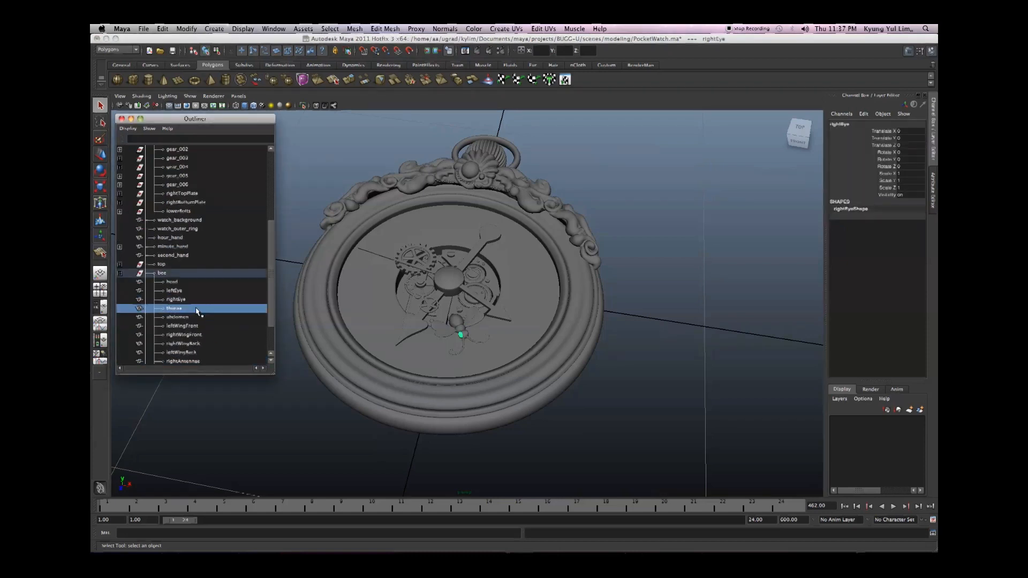
{"action": "left_click", "coordinate": [119, 273]}
{"action": "scroll", "coordinate": [267, 236], "scroll_direction": "up", "scroll_amount": 5}
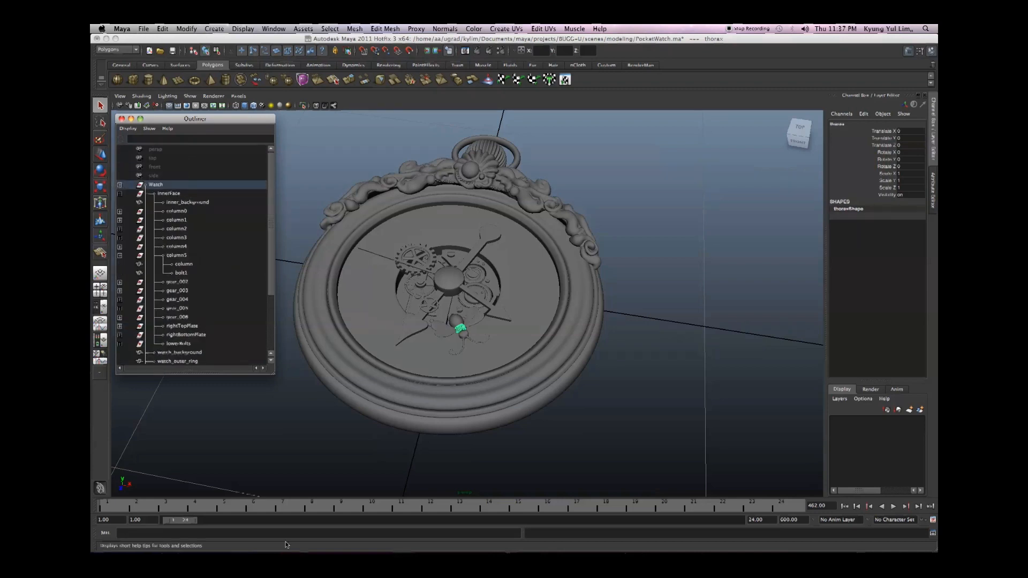
Select all the bolt objects in the watch with the MEL command select "bolt*" and inspect them on the model.
{"action": "left_click", "coordinate": [269, 532]}
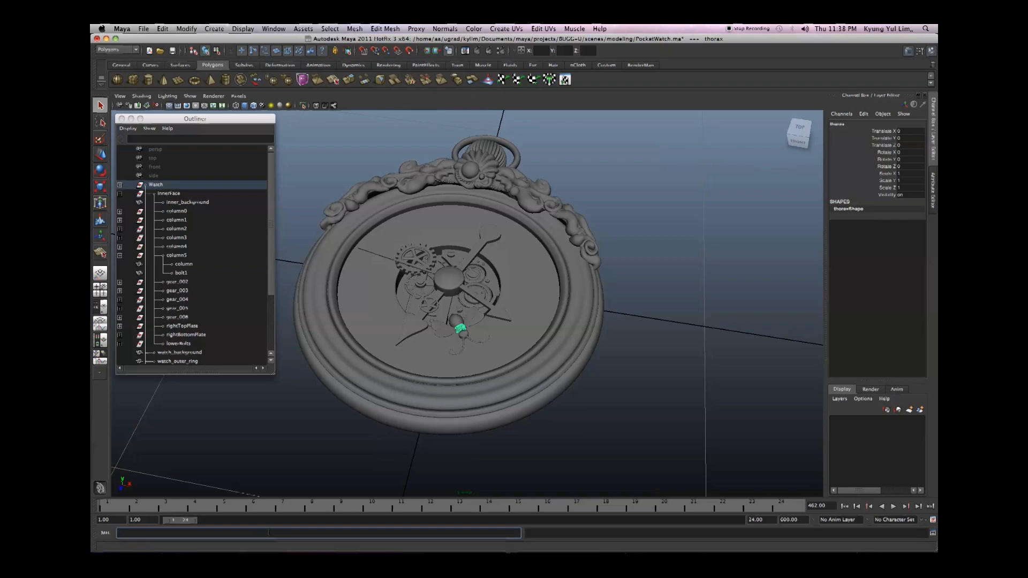
{"action": "type", "text": "ect"}
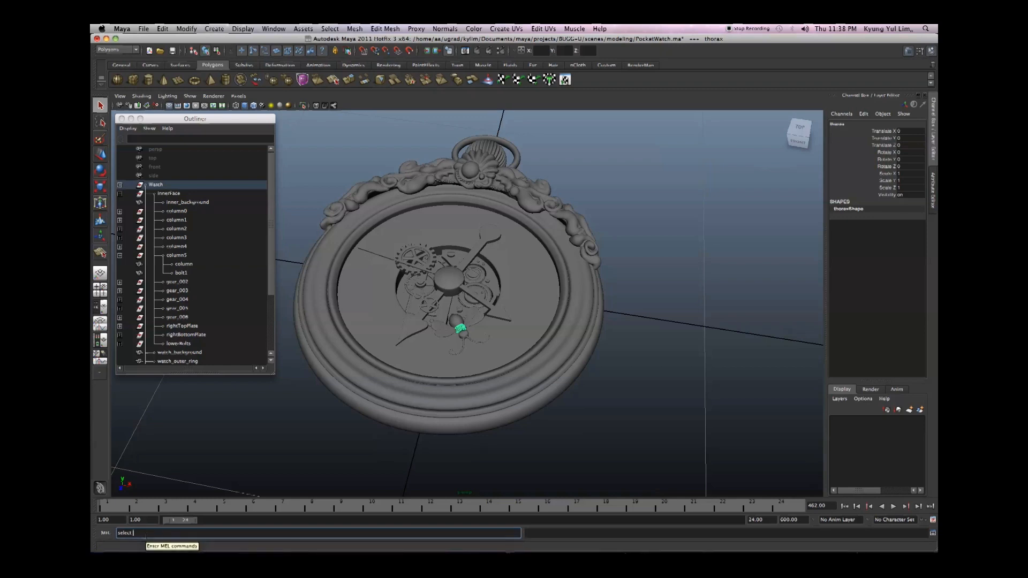
{"action": "type", "text": "\"bolt*"}
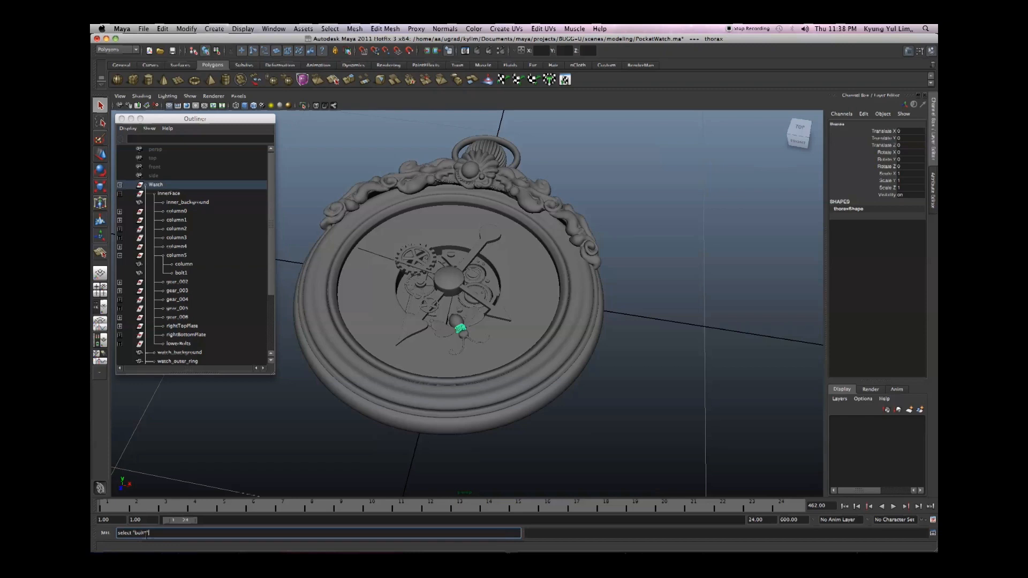
{"action": "key", "text": "Return"}
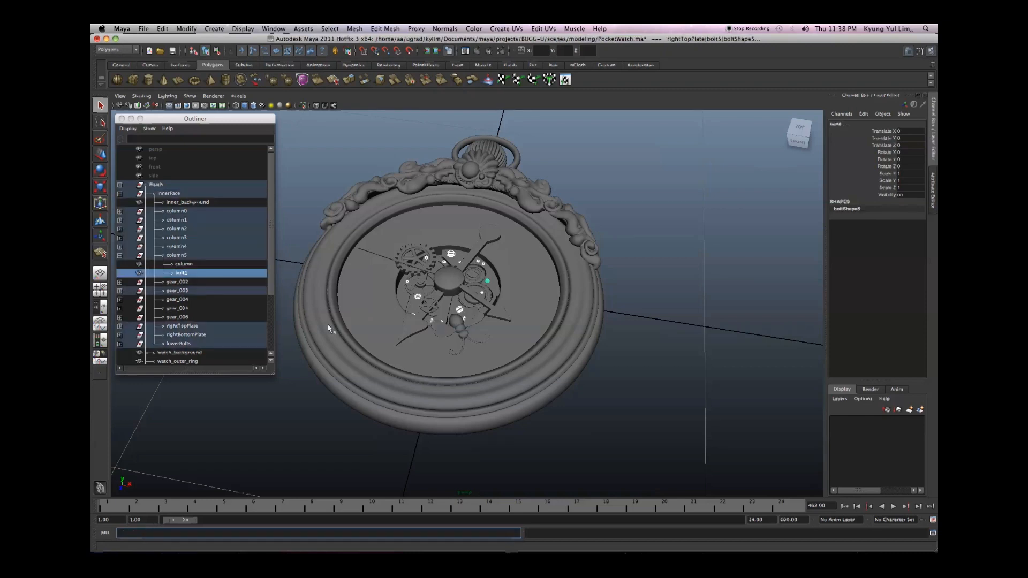
{"action": "left_click_drag", "start_coordinate": [328, 328], "coordinate": [430, 336], "text": "alt"}
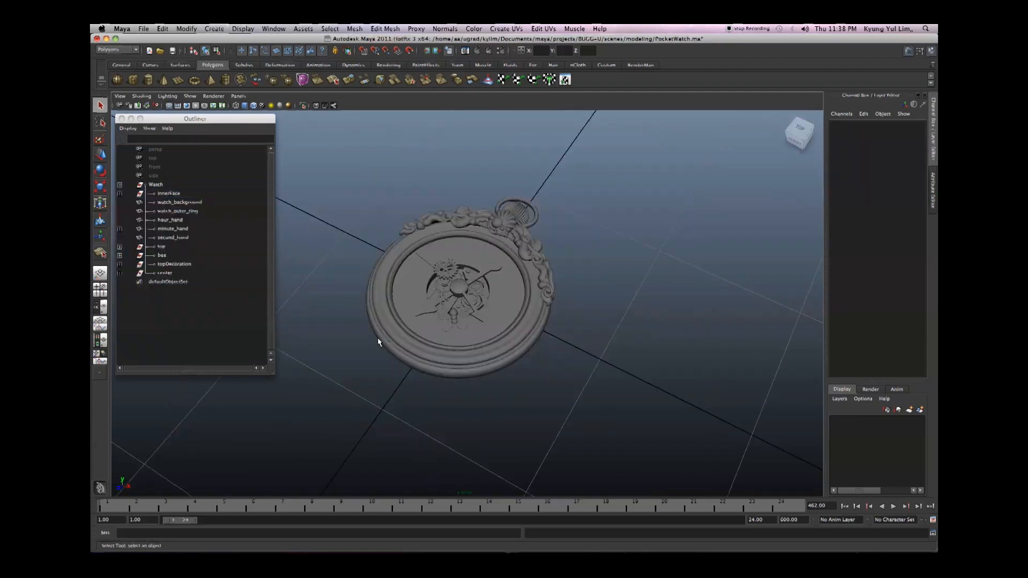
{"action": "right_click_drag", "start_coordinate": [395, 310], "coordinate": [438, 335], "text": "alt"}
{"action": "left_click_drag", "start_coordinate": [400, 310], "coordinate": [437, 324], "text": "alt"}
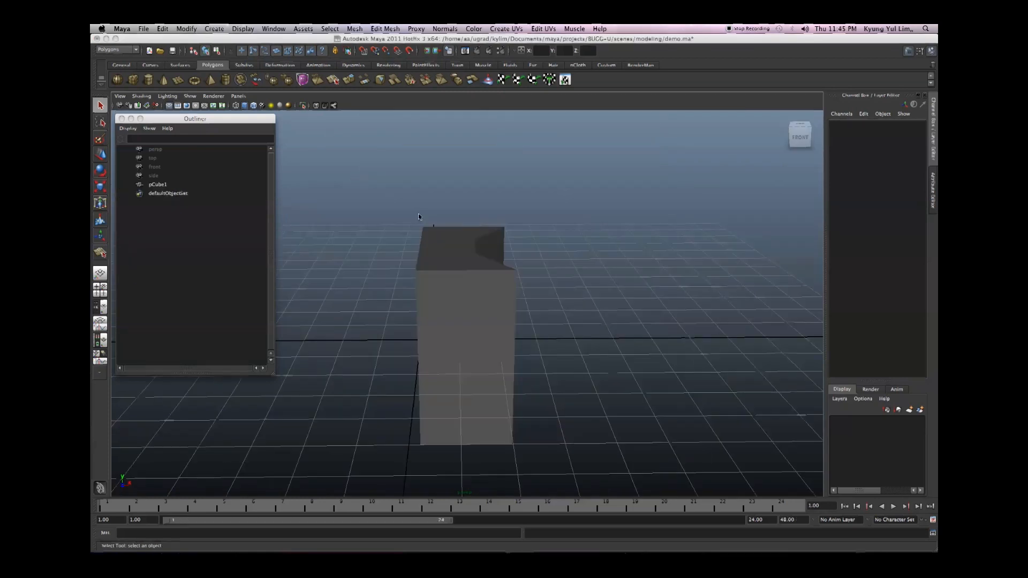
Select pCube1 for moving, try shifting it along the X axis and undo the move.
{"action": "left_click", "coordinate": [457, 334]}
{"action": "mouse_move", "coordinate": [470, 328]}
{"action": "left_mouse_down", "text": "alt"}
{"action": "mouse_move", "coordinate": [464, 335]}
{"action": "mouse_move", "coordinate": [459, 316]}
{"action": "mouse_move", "coordinate": [468, 341]}
{"action": "mouse_move", "coordinate": [385, 342]}
{"action": "mouse_move", "coordinate": [464, 355]}
{"action": "mouse_move", "coordinate": [499, 347]}
{"action": "mouse_move", "coordinate": [489, 323]}
{"action": "mouse_move", "coordinate": [515, 329]}
{"action": "mouse_move", "coordinate": [481, 342]}
{"action": "mouse_move", "coordinate": [546, 305]}
{"action": "mouse_move", "coordinate": [612, 305]}
{"action": "mouse_move", "coordinate": [401, 317]}
{"action": "mouse_move", "coordinate": [525, 316]}
{"action": "mouse_move", "coordinate": [527, 326]}
{"action": "mouse_move", "coordinate": [466, 319]}
{"action": "left_mouse_up", "text": "alt"}
{"action": "key", "text": "w"}
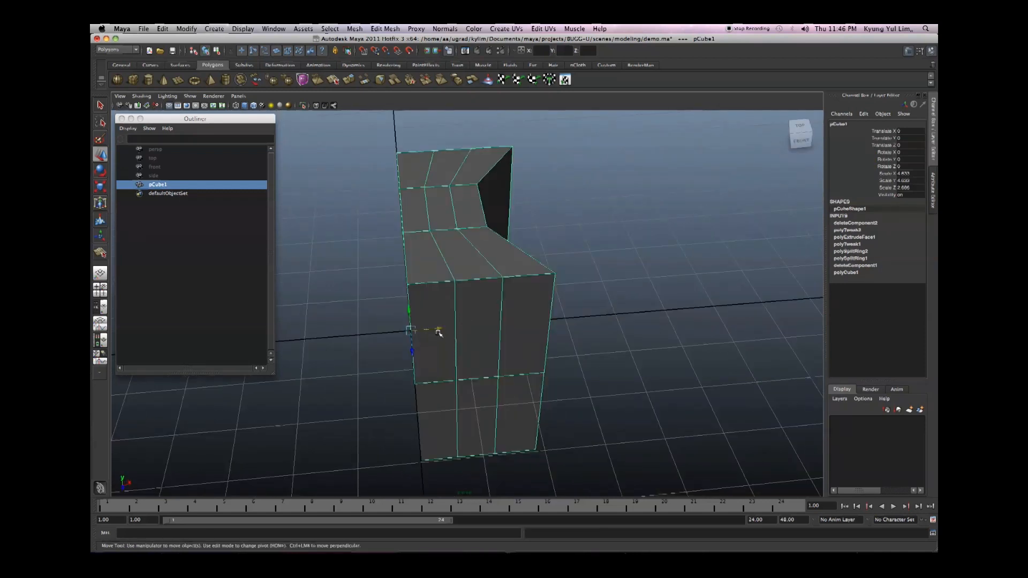
{"action": "left_click_drag", "start_coordinate": [441, 329], "coordinate": [468, 349], "text": "alt"}
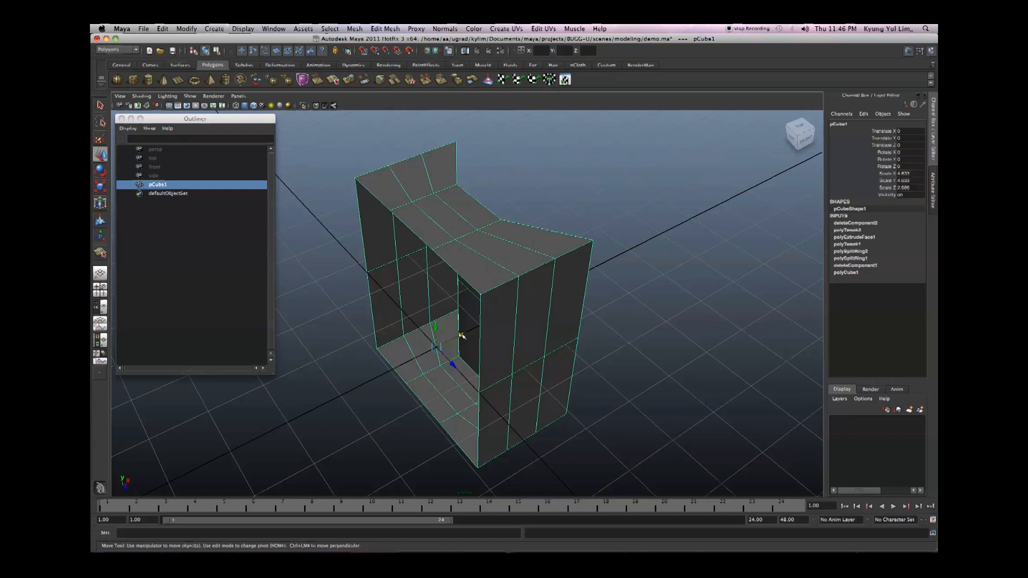
{"action": "left_click_drag", "start_coordinate": [467, 364], "coordinate": [573, 287], "text": "alt"}
{"action": "key", "text": "super+z"}
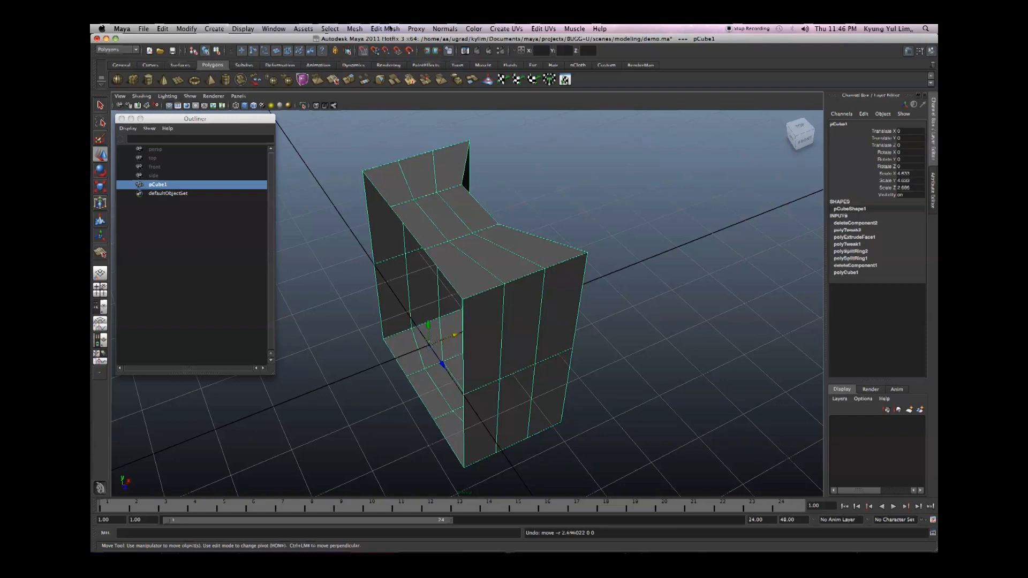
Try moving pCube1 along the X axis with grid snapping and undo the move.
{"action": "left_click", "coordinate": [366, 49]}
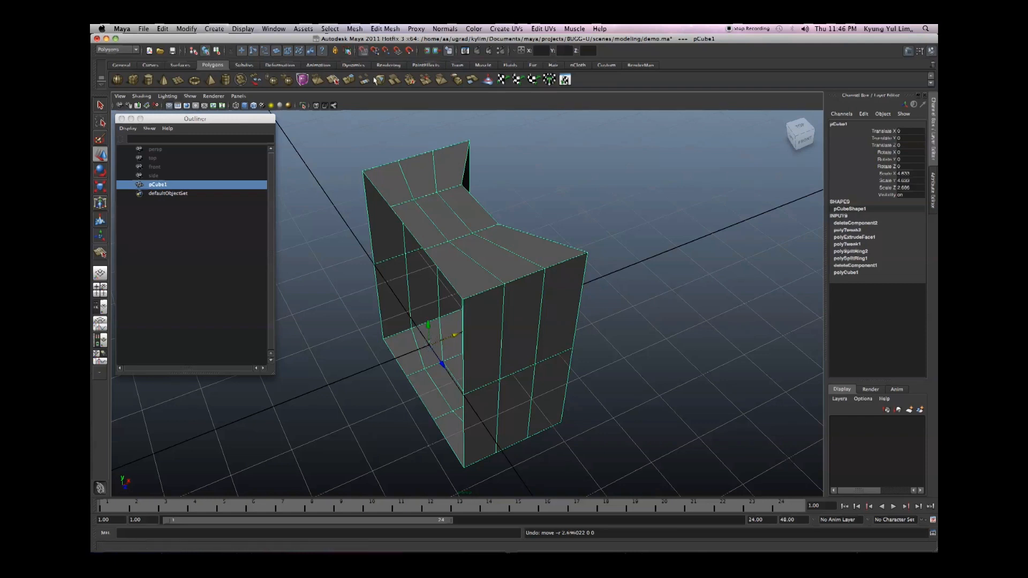
{"action": "left_click_drag", "start_coordinate": [455, 337], "coordinate": [498, 351]}
{"action": "key", "text": "ctrl+z"}
{"action": "key", "text": "ctrl+z"}
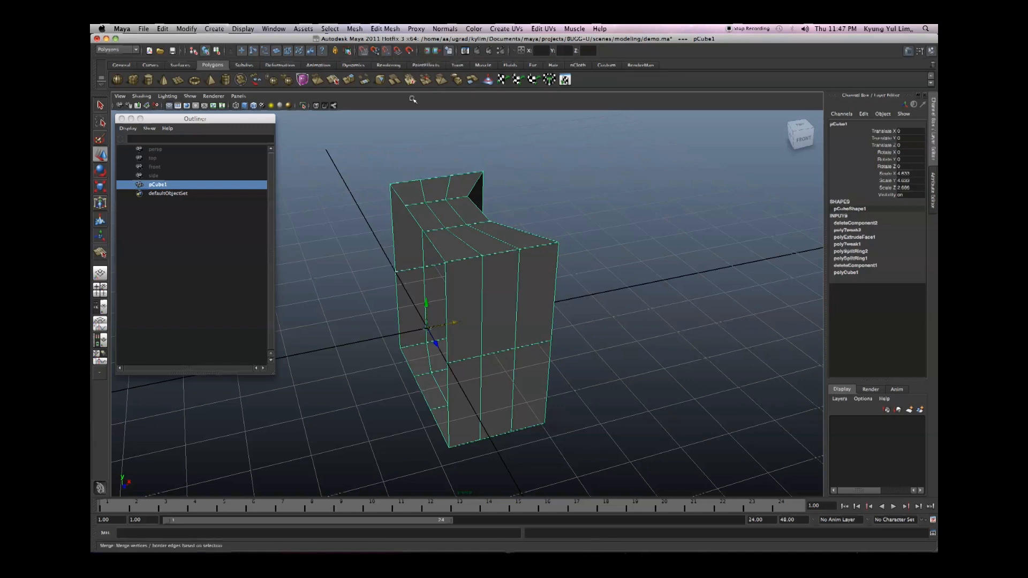
Try moving the mid-height vertex on the cube's open front edge inward along the X axis.
{"action": "left_click_drag", "start_coordinate": [418, 315], "coordinate": [460, 311], "text": "alt"}
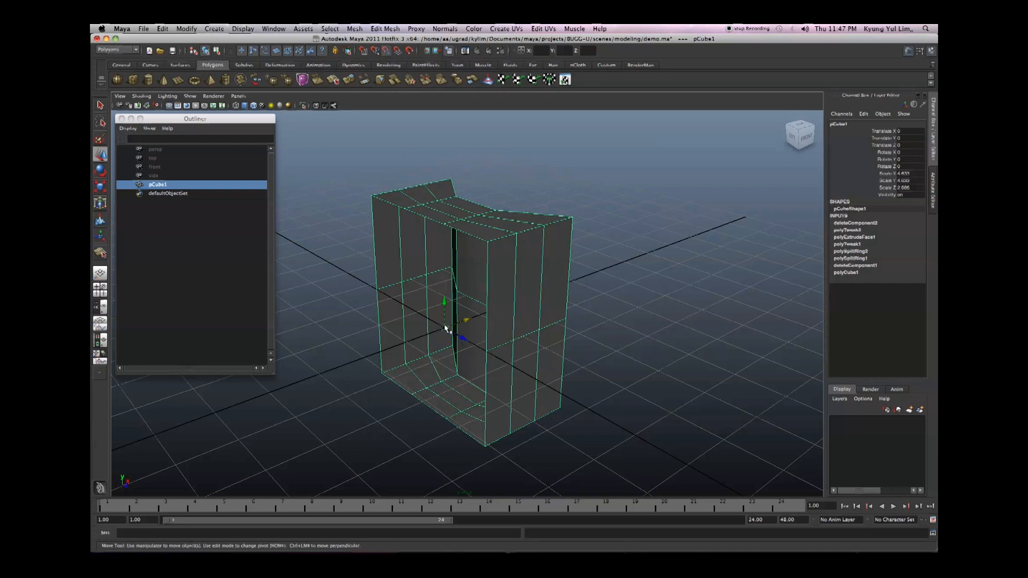
{"action": "left_click_drag", "start_coordinate": [446, 328], "coordinate": [510, 282], "text": "alt"}
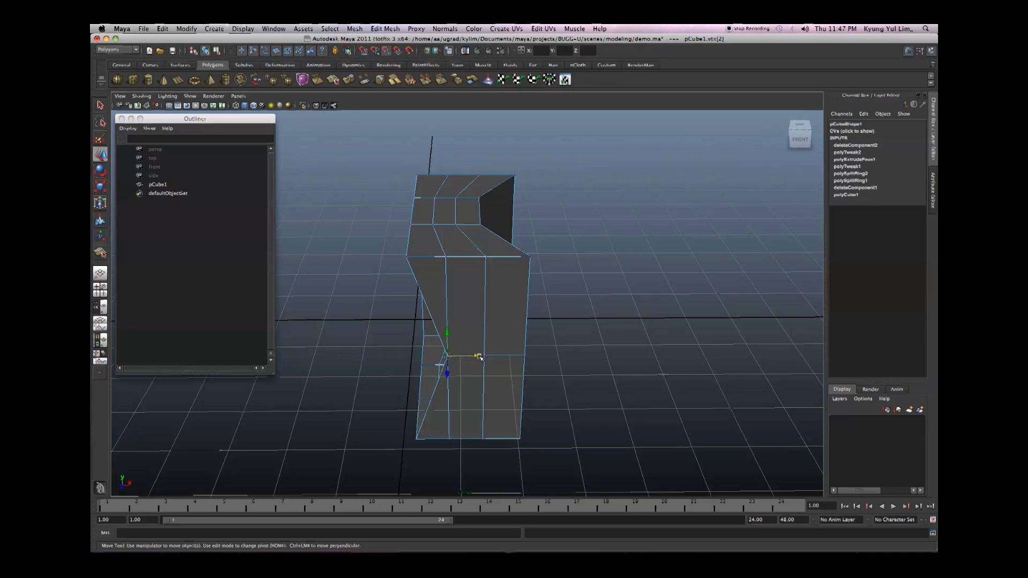
{"action": "left_click_drag", "start_coordinate": [479, 357], "coordinate": [445, 336], "text": "alt"}
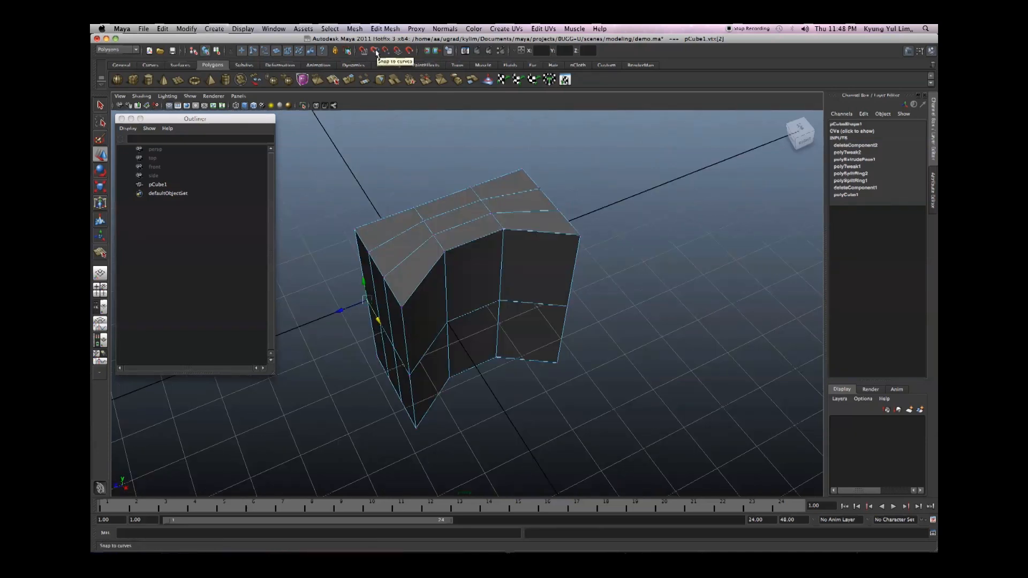
Select the cube's upper front corner vertex, try moving it along the Z axis and undo the move.
{"action": "left_click", "coordinate": [402, 305]}
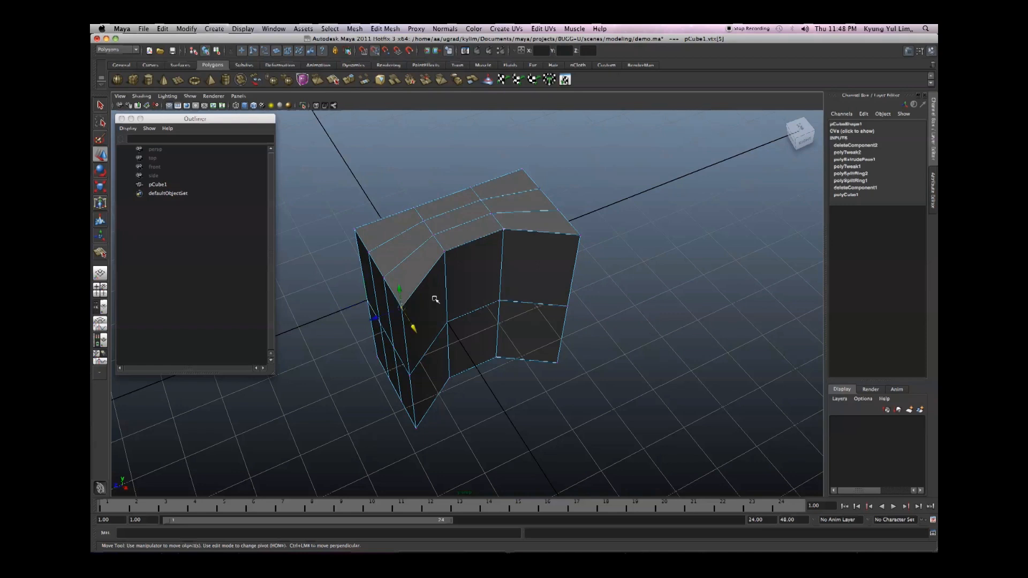
{"action": "left_click_drag", "start_coordinate": [429, 298], "coordinate": [423, 334], "text": "alt"}
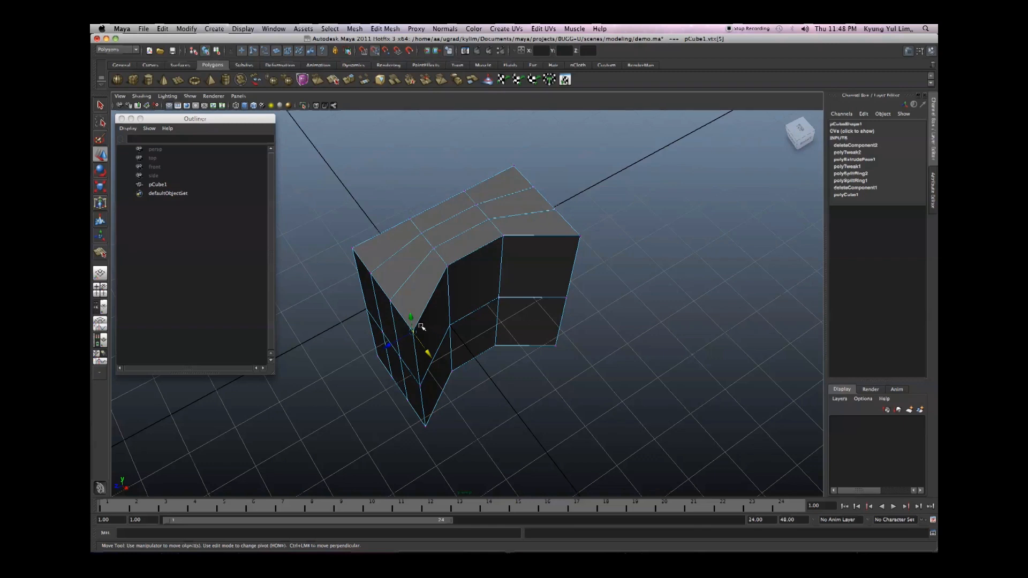
{"action": "mouse_move", "coordinate": [428, 322]}
{"action": "left_mouse_down", "text": "alt"}
{"action": "mouse_move", "coordinate": [385, 309]}
{"action": "mouse_move", "coordinate": [412, 320]}
{"action": "left_mouse_up", "text": "alt"}
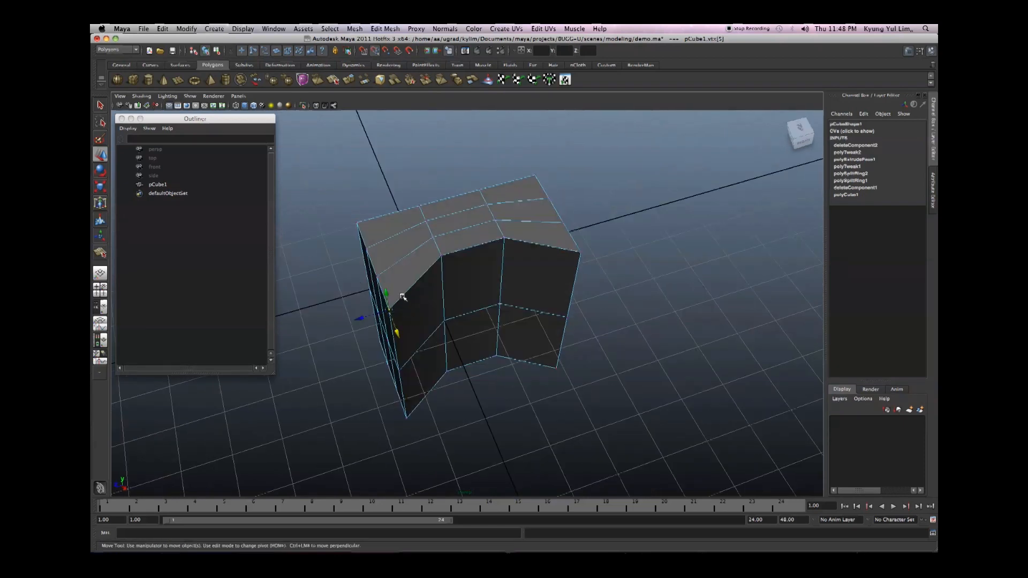
{"action": "left_click_drag", "start_coordinate": [404, 302], "coordinate": [457, 308], "text": "alt"}
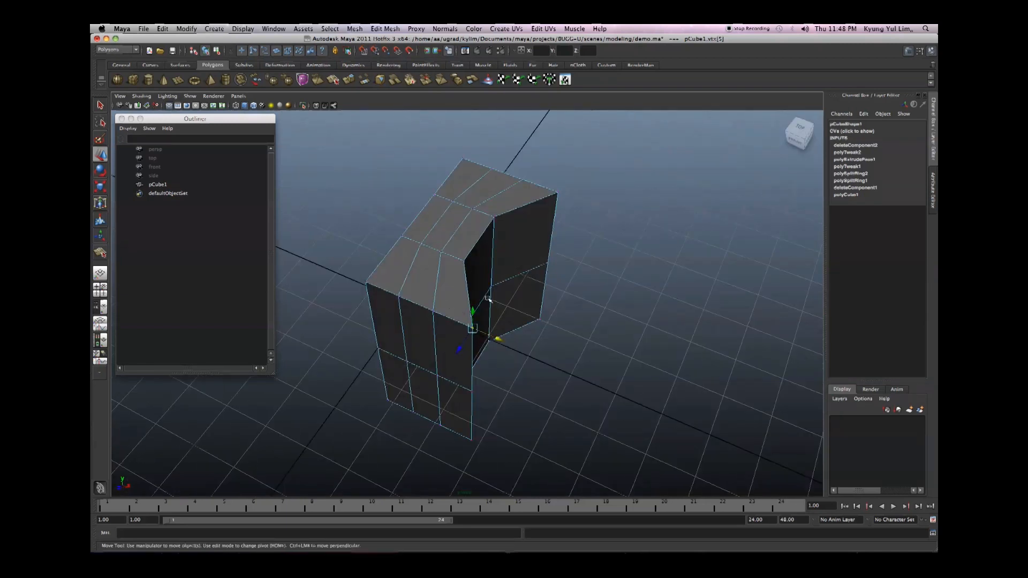
{"action": "left_click_drag", "start_coordinate": [516, 320], "coordinate": [457, 328], "text": "alt"}
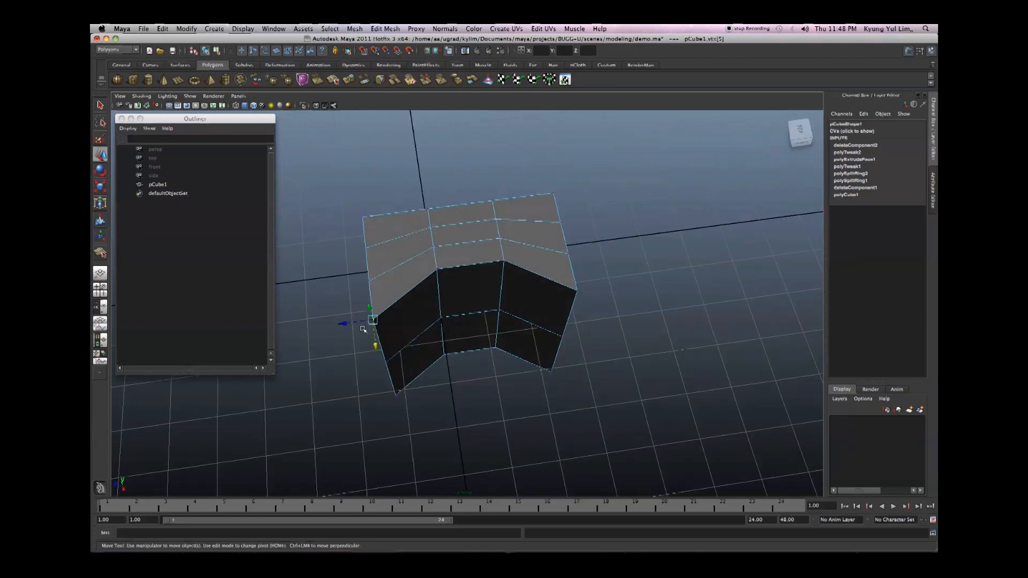
{"action": "left_click_drag", "start_coordinate": [345, 325], "coordinate": [402, 322]}
{"action": "key", "text": "z"}
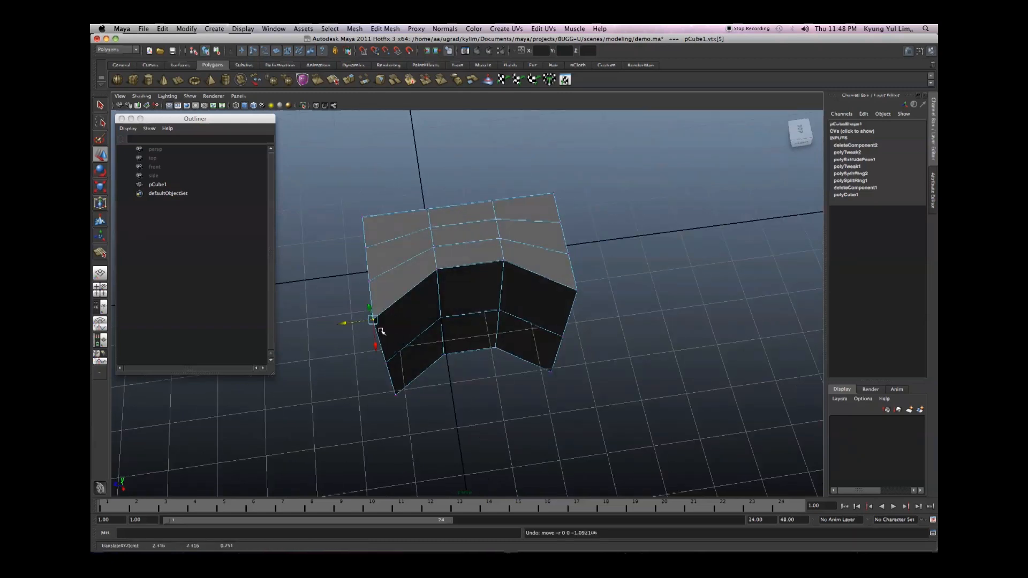
Slide the upper corner vertex along its top edge toward the notch using curve snapping.
{"action": "left_click_drag", "start_coordinate": [369, 319], "coordinate": [395, 252]}
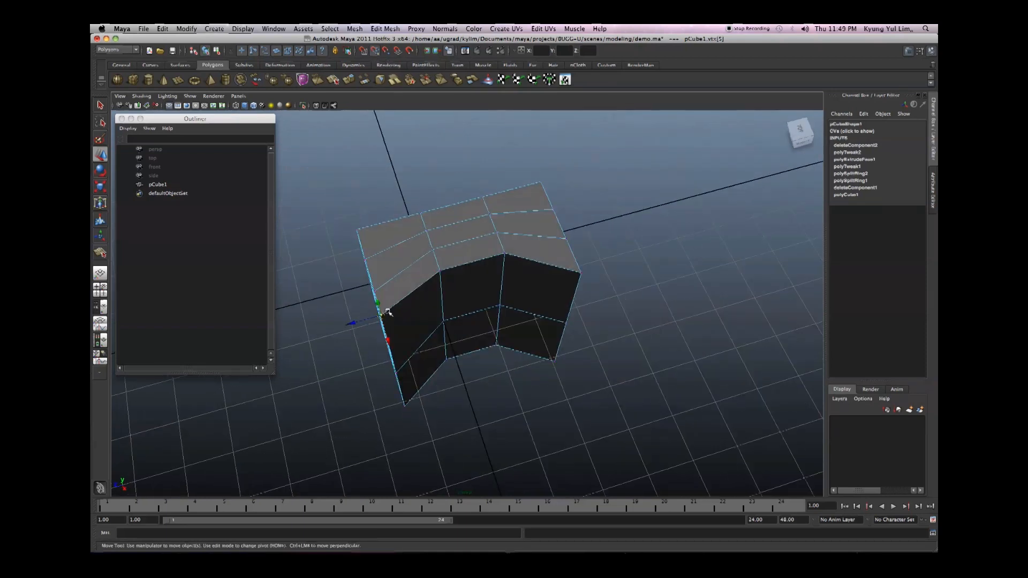
{"action": "left_click_drag", "start_coordinate": [388, 312], "coordinate": [388, 310]}
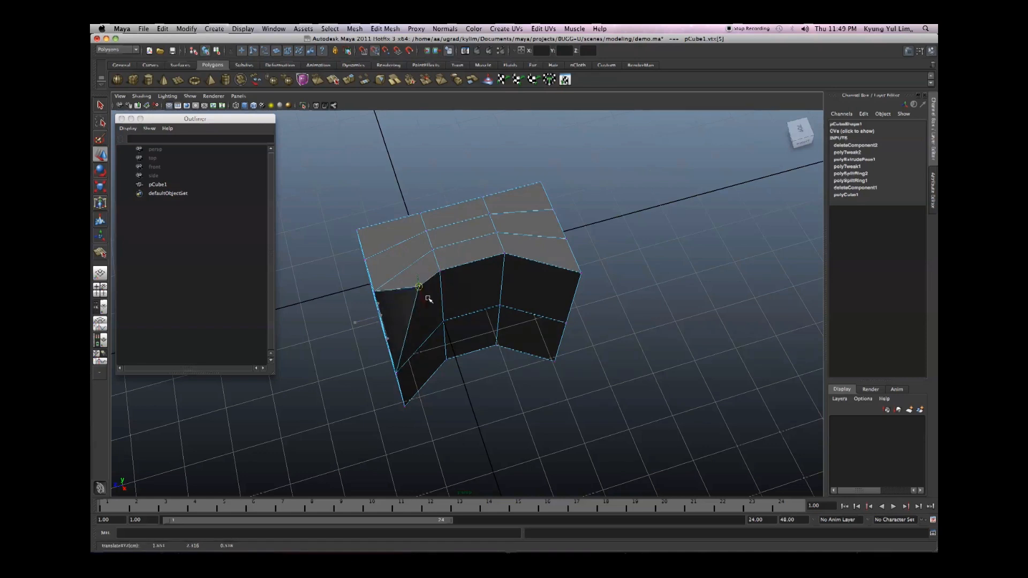
{"action": "mouse_move", "coordinate": [444, 298]}
{"action": "left_mouse_down", "text": "alt"}
{"action": "mouse_move", "coordinate": [390, 310]}
{"action": "mouse_move", "coordinate": [442, 298]}
{"action": "mouse_move", "coordinate": [491, 267]}
{"action": "mouse_move", "coordinate": [382, 250]}
{"action": "mouse_move", "coordinate": [425, 283]}
{"action": "mouse_move", "coordinate": [404, 294]}
{"action": "mouse_move", "coordinate": [442, 304]}
{"action": "mouse_move", "coordinate": [438, 314]}
{"action": "mouse_move", "coordinate": [439, 299]}
{"action": "left_mouse_up", "text": "alt"}
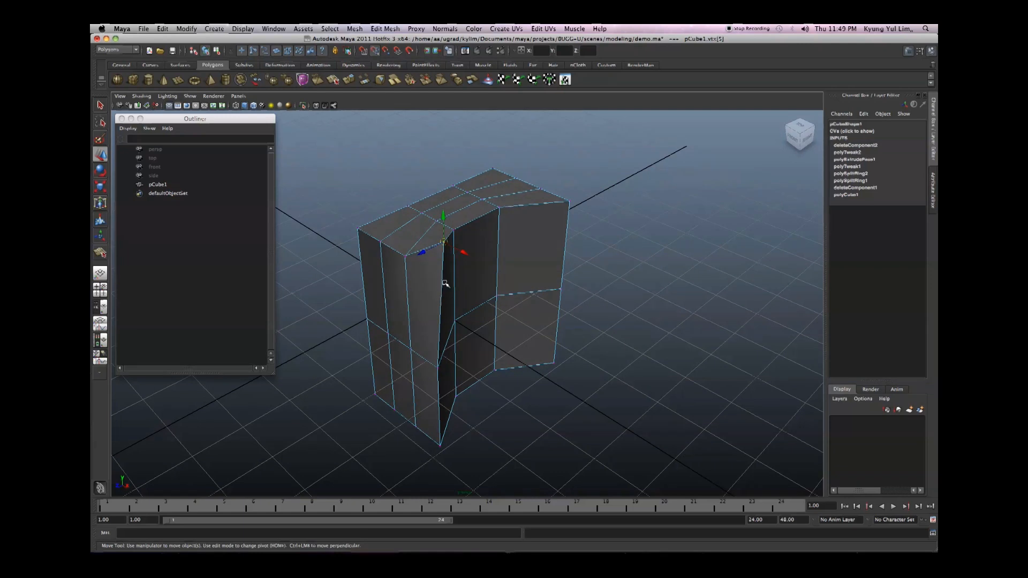
Try relocating the vertex's manipulator pivot to the far end of the cube's top in pivot edit mode.
{"action": "left_click_drag", "start_coordinate": [445, 246], "coordinate": [466, 255], "text": "alt"}
{"action": "key", "text": "q"}
{"action": "key", "text": "w"}
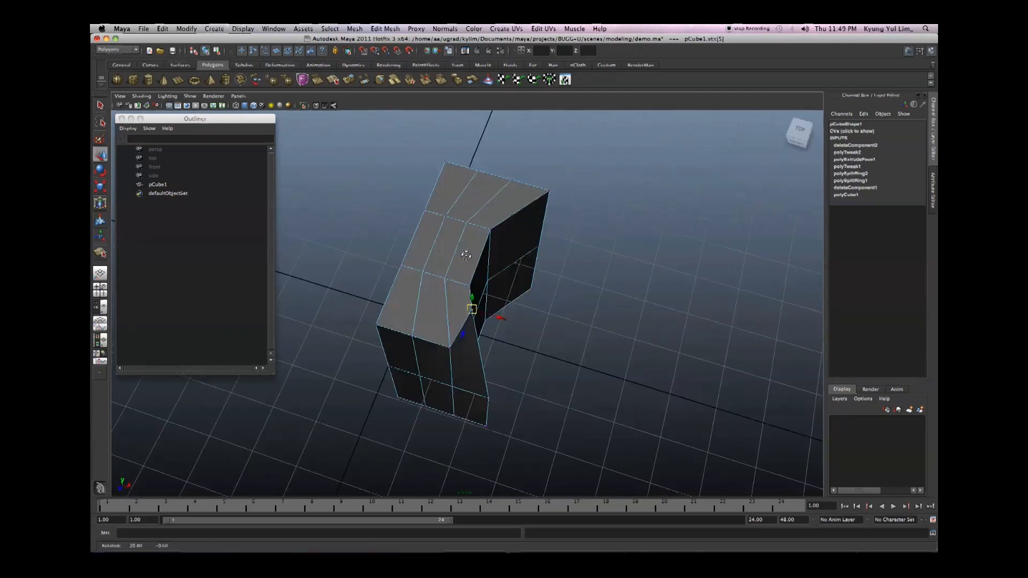
{"action": "left_click_drag", "start_coordinate": [482, 309], "coordinate": [448, 182], "text": "alt"}
{"action": "key", "text": "Home"}
{"action": "key", "text": "Home"}
{"action": "key", "text": "Home"}
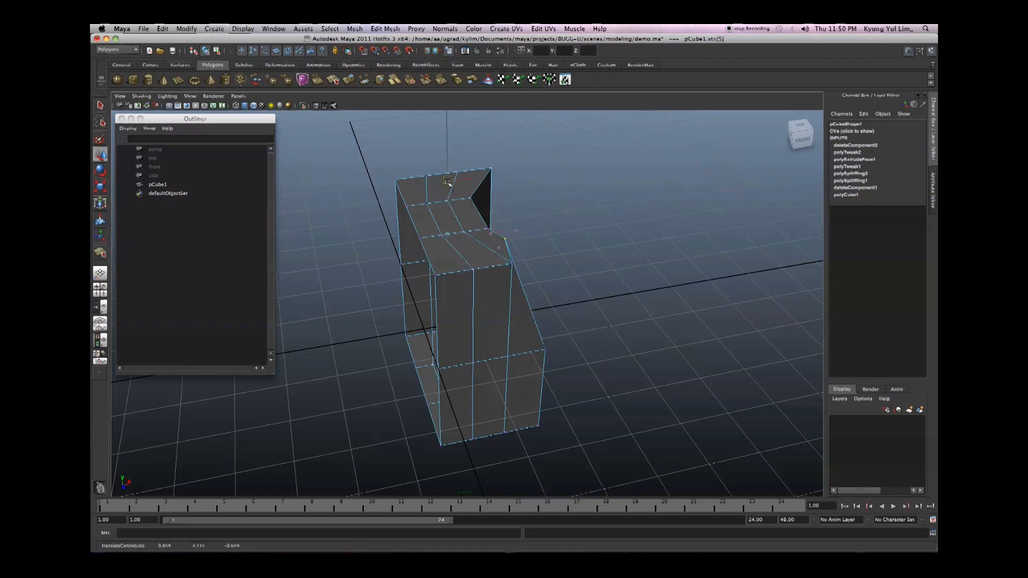
Try placing the vertex's manipulator pivot on the grid away from the mesh, and undo the change.
{"action": "left_click_drag", "start_coordinate": [462, 357], "coordinate": [581, 212], "text": "alt"}
{"action": "key", "text": "super+z"}
{"action": "key", "text": "super+z"}
{"action": "key", "text": "Insert"}
{"action": "key", "text": "Home"}
{"action": "key", "text": "Home"}
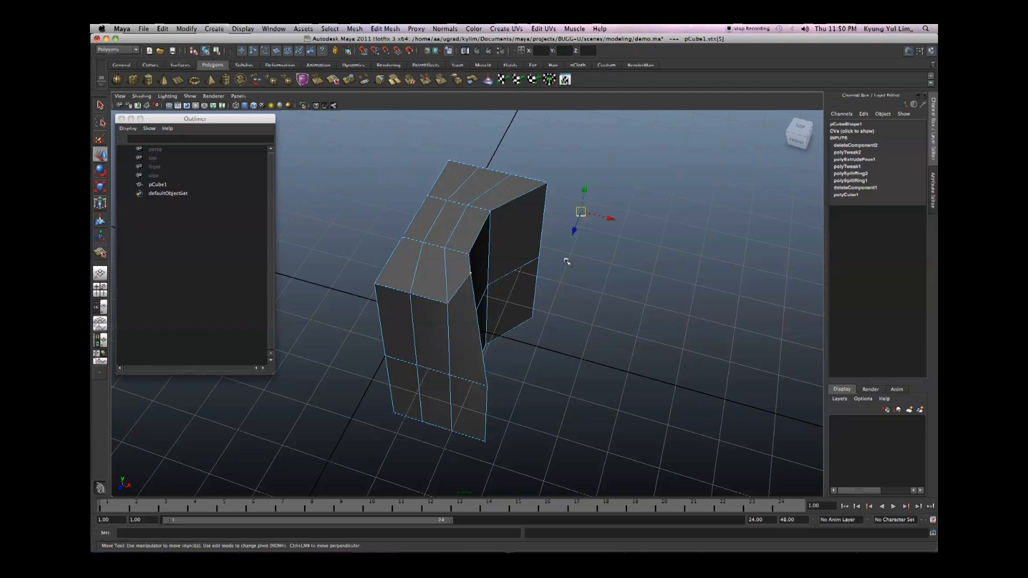
{"action": "left_click_drag", "start_coordinate": [566, 261], "coordinate": [507, 290], "text": "alt"}
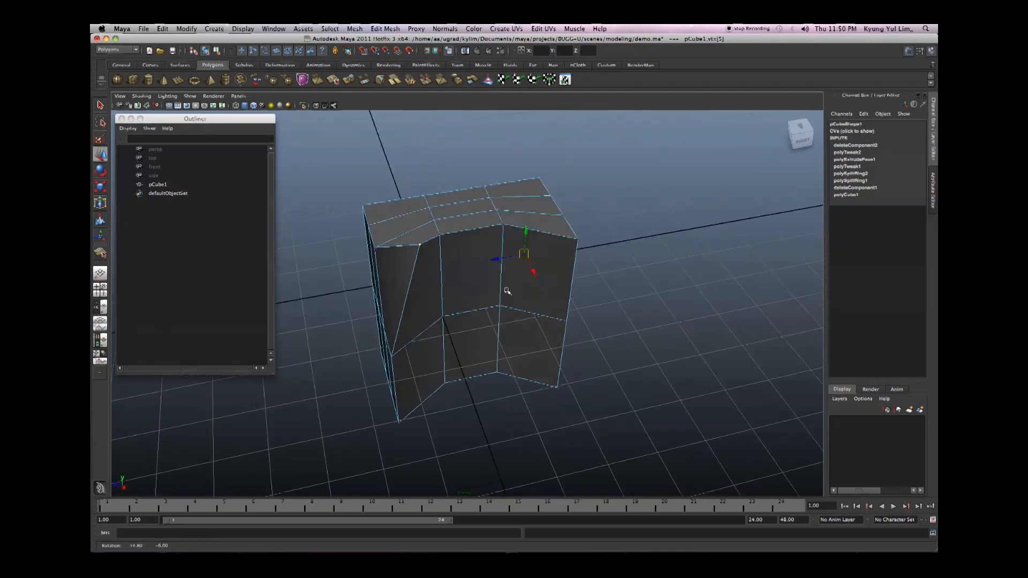
{"action": "key", "text": "z"}
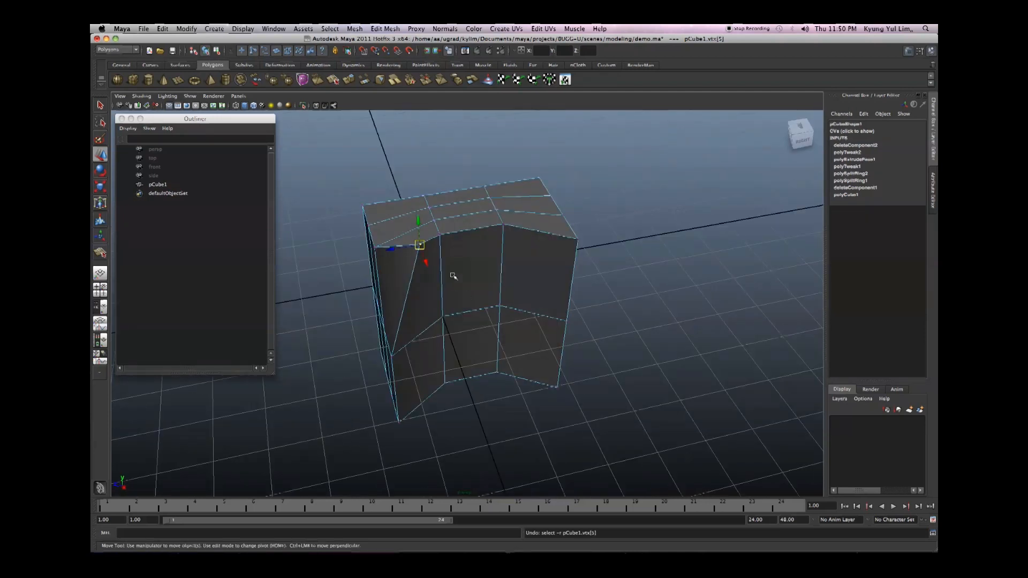
Close the Outliner, switch to the four-view layout and start pivot editing for the vertex in the front view.
{"action": "left_click", "coordinate": [121, 118]}
{"action": "key", "text": "space"}
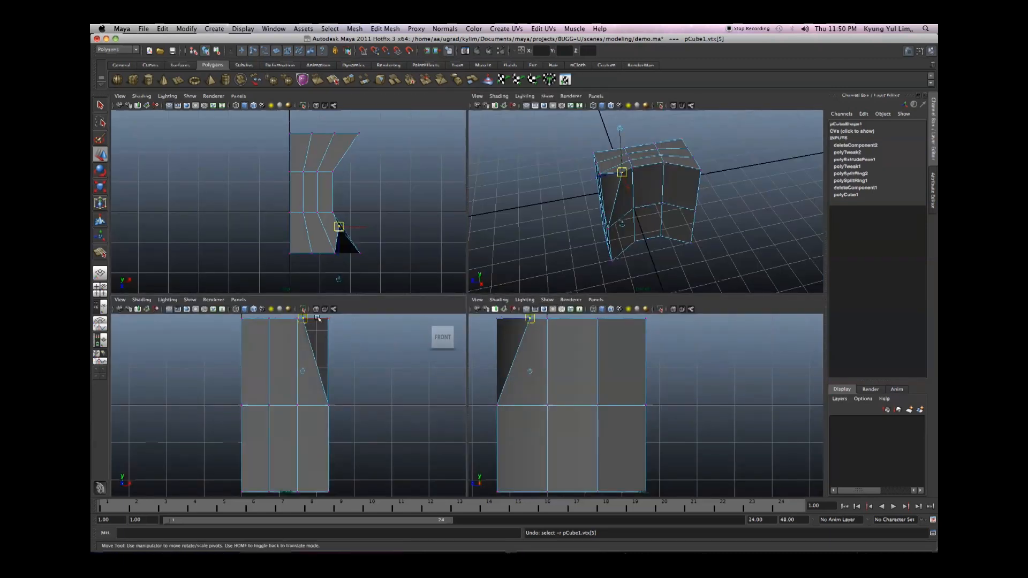
{"action": "scroll", "coordinate": [321, 343], "scroll_direction": "down", "scroll_amount": 1}
{"action": "key", "text": "Home"}
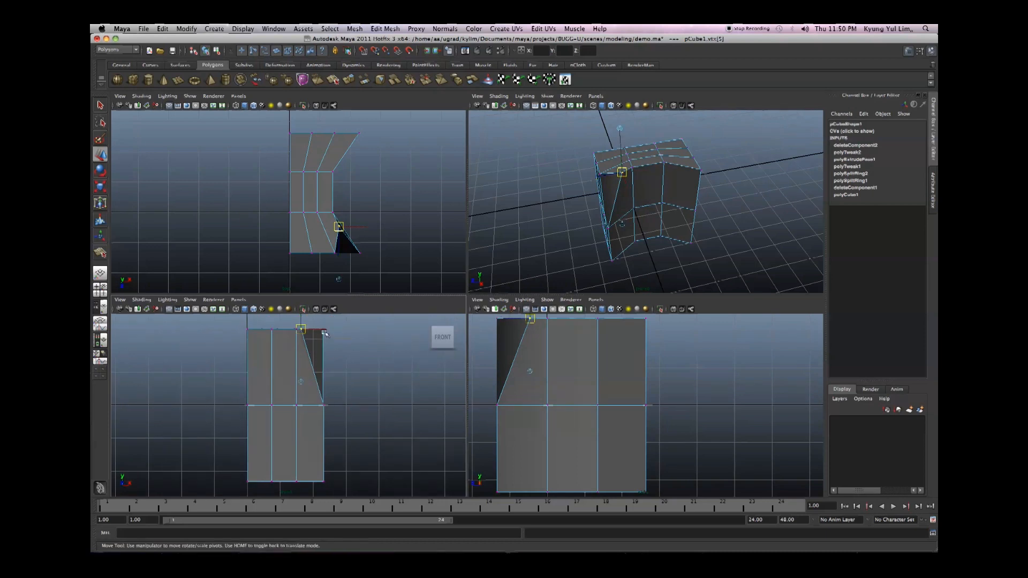
Shift the corner vertex's pivot inward along X in the front view and return to the full perspective view.
{"action": "middle_click_drag", "start_coordinate": [328, 330], "coordinate": [296, 330]}
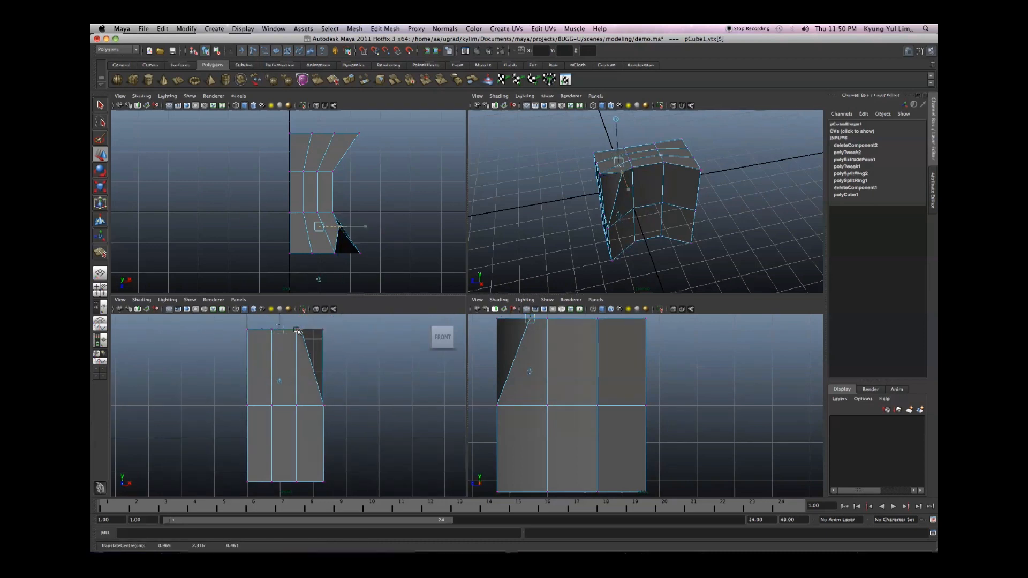
{"action": "left_click_drag", "start_coordinate": [297, 330], "coordinate": [298, 330]}
{"action": "key", "text": "ctrl+z"}
{"action": "left_click_drag", "start_coordinate": [589, 188], "coordinate": [665, 218], "text": "alt"}
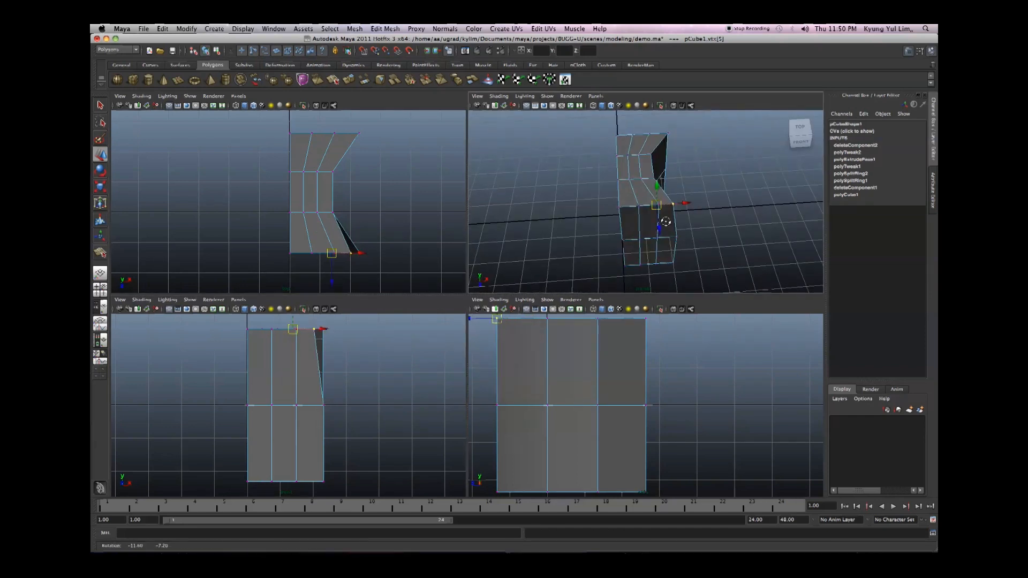
{"action": "key", "text": "space"}
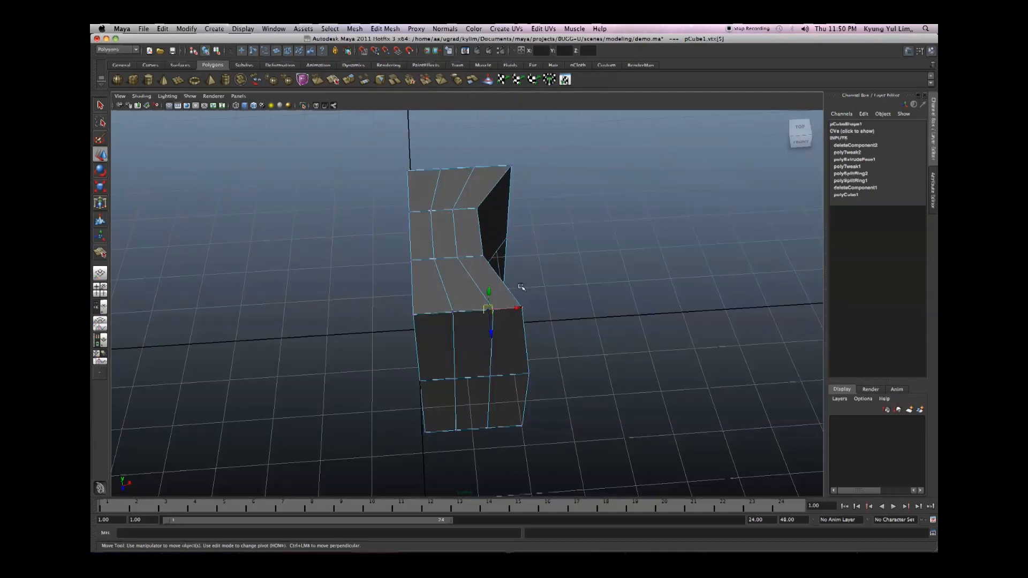
Move the corner vertex along the X axis with grid snapping, using its offset pivot.
{"action": "left_click_drag", "start_coordinate": [481, 333], "coordinate": [512, 319], "text": "alt"}
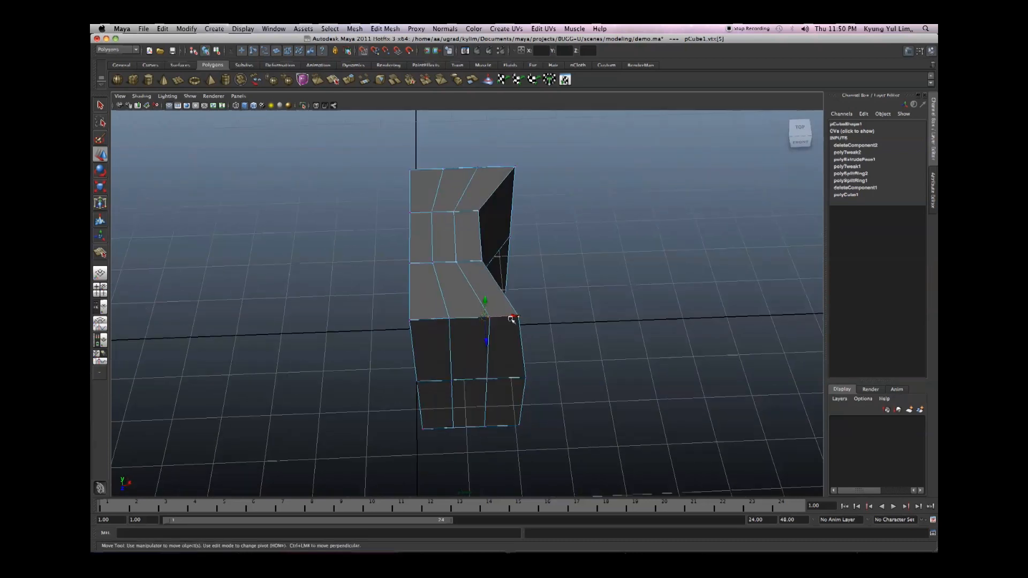
{"action": "left_click", "coordinate": [363, 51]}
{"action": "key", "text": "x"}
{"action": "left_click_drag", "start_coordinate": [481, 330], "coordinate": [528, 321], "text": "alt"}
Return to object mode and select the whole pCube1 for a grid-snapped move.
{"action": "right_click_drag", "start_coordinate": [469, 223], "coordinate": [501, 213]}
{"action": "left_click", "coordinate": [489, 263]}
{"action": "key", "text": "x"}
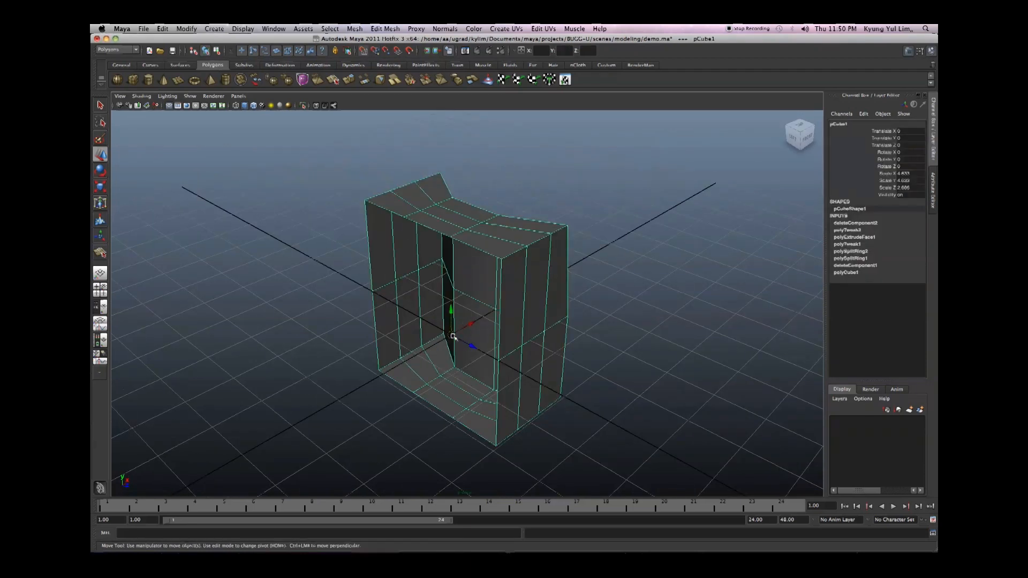
Edit pCube1's pivot and snap it from the cube's centre to a vertex on its upper side edge.
{"action": "mouse_move", "coordinate": [451, 336]}
{"action": "left_mouse_down"}
{"action": "mouse_move", "coordinate": [428, 319]}
{"action": "mouse_move", "coordinate": [465, 321]}
{"action": "mouse_move", "coordinate": [482, 339]}
{"action": "mouse_move", "coordinate": [448, 333]}
{"action": "mouse_move", "coordinate": [420, 312]}
{"action": "mouse_move", "coordinate": [427, 278]}
{"action": "mouse_move", "coordinate": [362, 286]}
{"action": "mouse_move", "coordinate": [358, 318]}
{"action": "mouse_move", "coordinate": [416, 355]}
{"action": "mouse_move", "coordinate": [480, 284]}
{"action": "mouse_move", "coordinate": [492, 323]}
{"action": "mouse_move", "coordinate": [540, 284]}
{"action": "mouse_move", "coordinate": [447, 338]}
{"action": "left_mouse_up"}
{"action": "key", "text": "Home"}
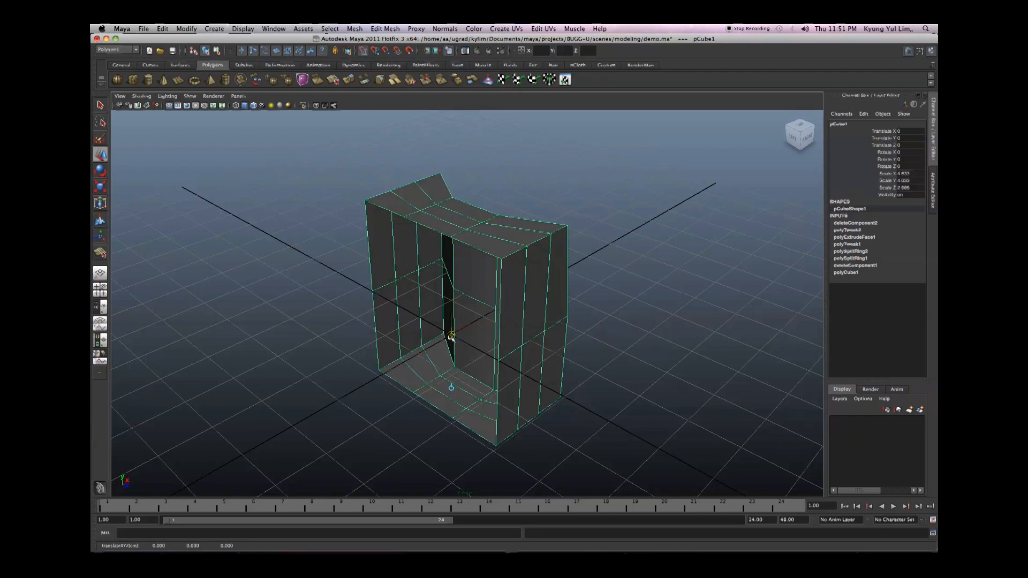
{"action": "left_click_drag", "start_coordinate": [484, 334], "coordinate": [422, 253], "text": "alt"}
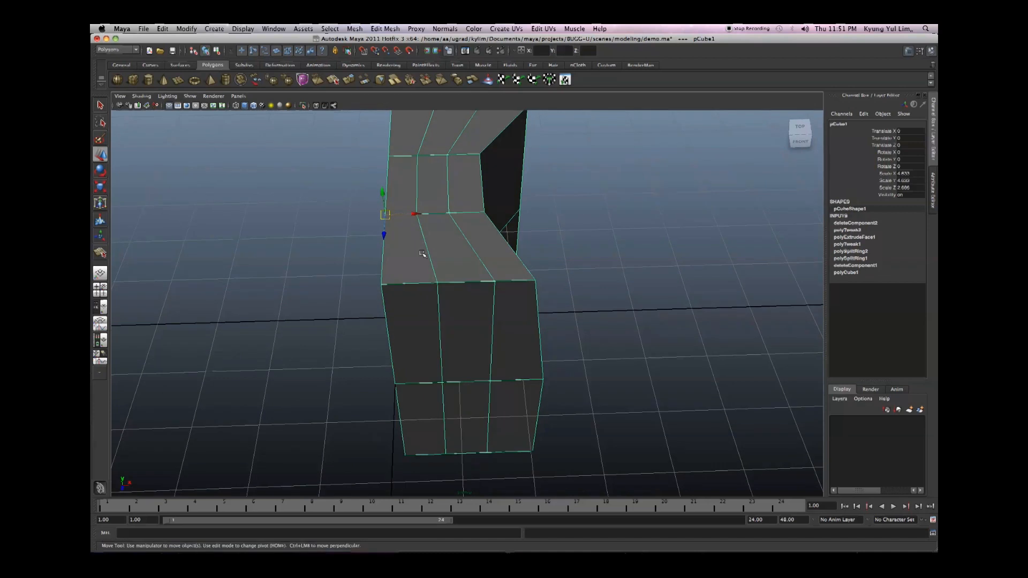
Switch pCube1 to vertex mode and select the eight vertices of the two front rows on its top face.
{"action": "right_click_drag", "start_coordinate": [485, 267], "coordinate": [450, 271]}
{"action": "left_click_drag", "start_coordinate": [431, 287], "coordinate": [424, 342], "text": "alt"}
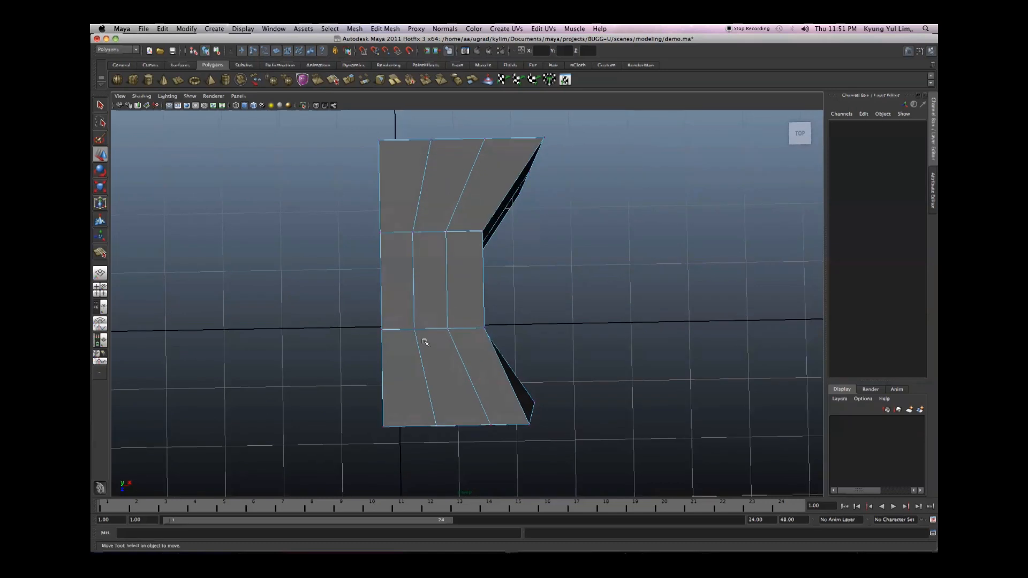
{"action": "left_click", "coordinate": [436, 425]}
{"action": "key", "text": "q"}
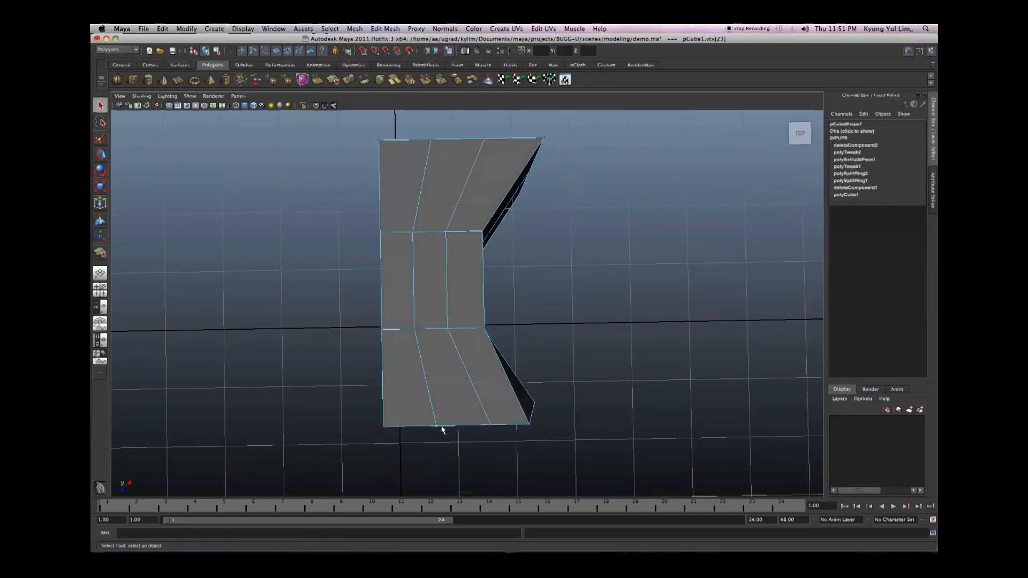
{"action": "left_click", "coordinate": [490, 424], "text": "shift"}
{"action": "left_click", "coordinate": [529, 424], "text": "shift"}
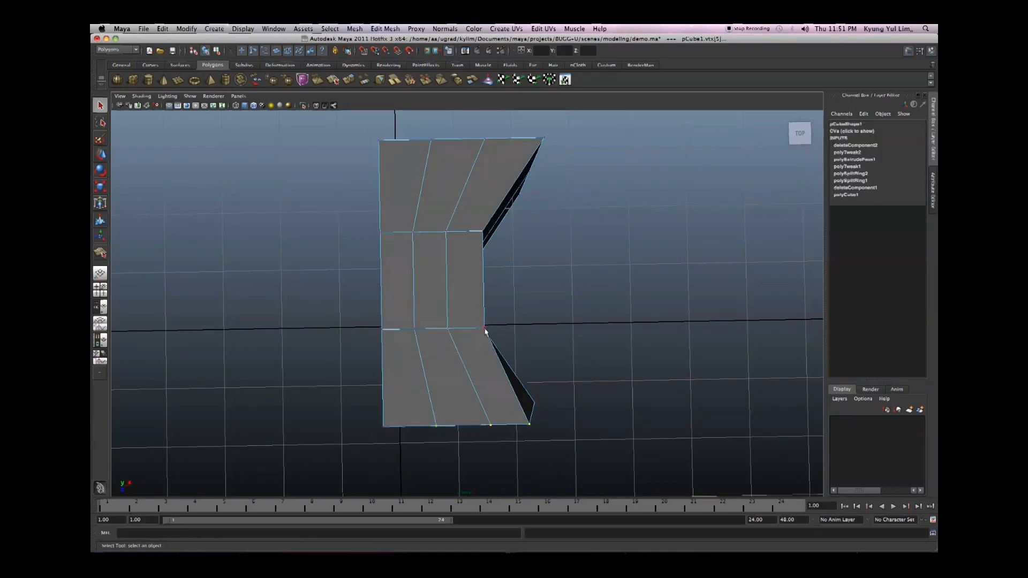
{"action": "left_click", "coordinate": [382, 330], "text": "shift"}
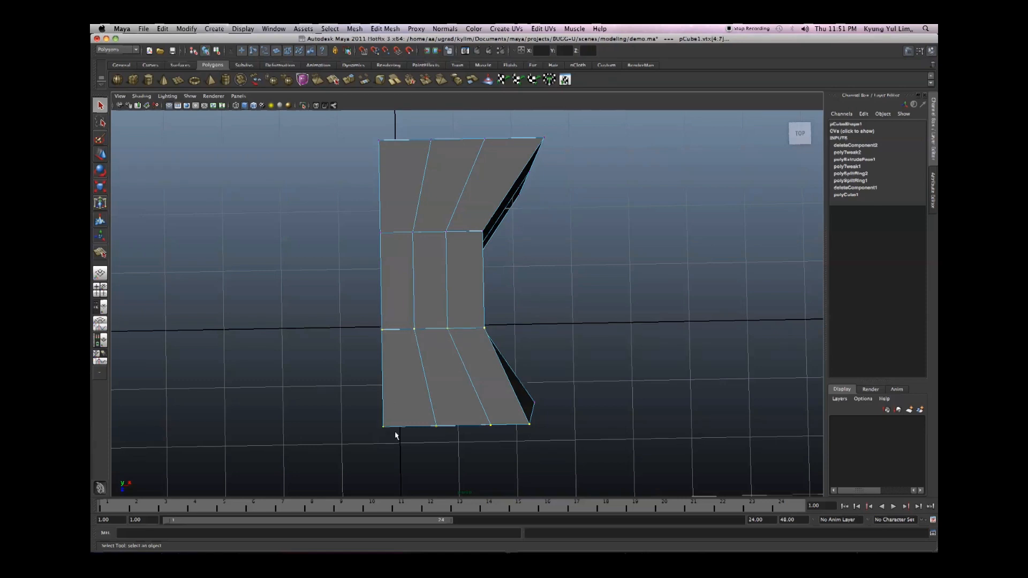
Try to scale the selected top vertices along X about their centre pivot.
{"action": "left_click_drag", "start_coordinate": [395, 435], "coordinate": [429, 427], "text": "alt"}
{"action": "key", "text": "r"}
{"action": "left_click_drag", "start_coordinate": [486, 373], "coordinate": [438, 304], "text": "alt"}
{"action": "left_click_drag", "start_coordinate": [413, 253], "coordinate": [447, 262]}
{"action": "key", "text": "ctrl+z"}
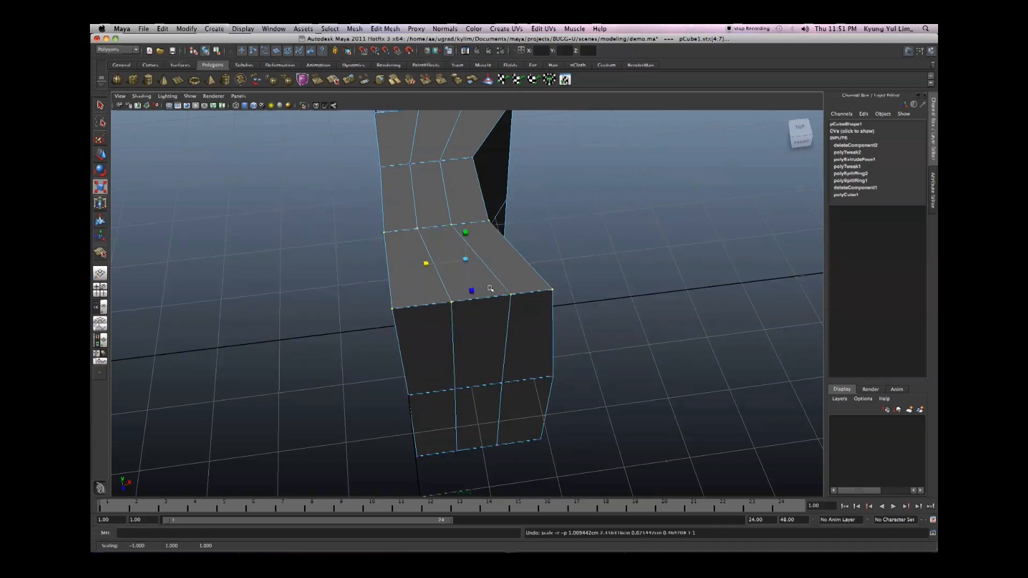
{"action": "key", "text": "ctrl+z"}
{"action": "key", "text": "ctrl+z"}
{"action": "key", "text": "ctrl+z"}
{"action": "key", "text": "ctrl+z"}
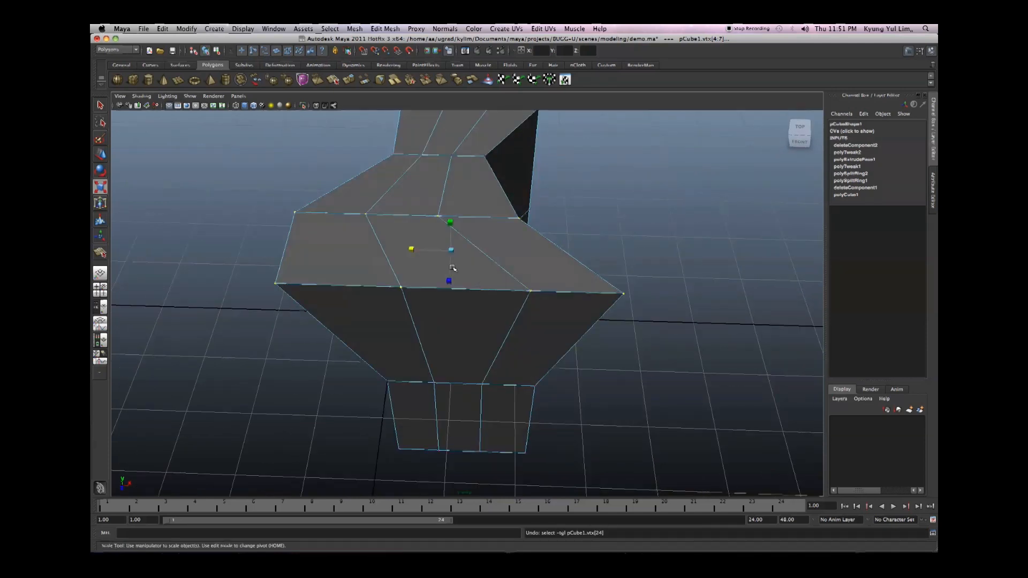
{"action": "key", "text": "ctrl+z"}
{"action": "key", "text": "ctrl+z"}
Move the scale pivot of the selected top vertices to the cube's straight side edge.
{"action": "key", "text": "r"}
{"action": "mouse_move", "coordinate": [414, 246]}
{"action": "left_mouse_down", "text": "alt"}
{"action": "mouse_move", "coordinate": [453, 257]}
{"action": "mouse_move", "coordinate": [419, 259]}
{"action": "left_mouse_up", "text": "alt"}
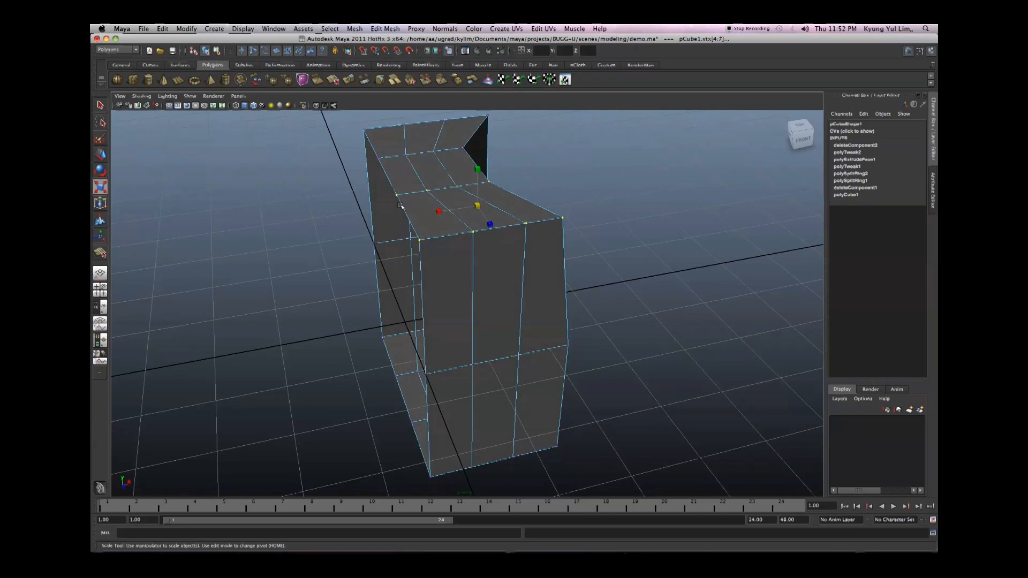
{"action": "left_click_drag", "start_coordinate": [448, 292], "coordinate": [474, 279], "text": "alt"}
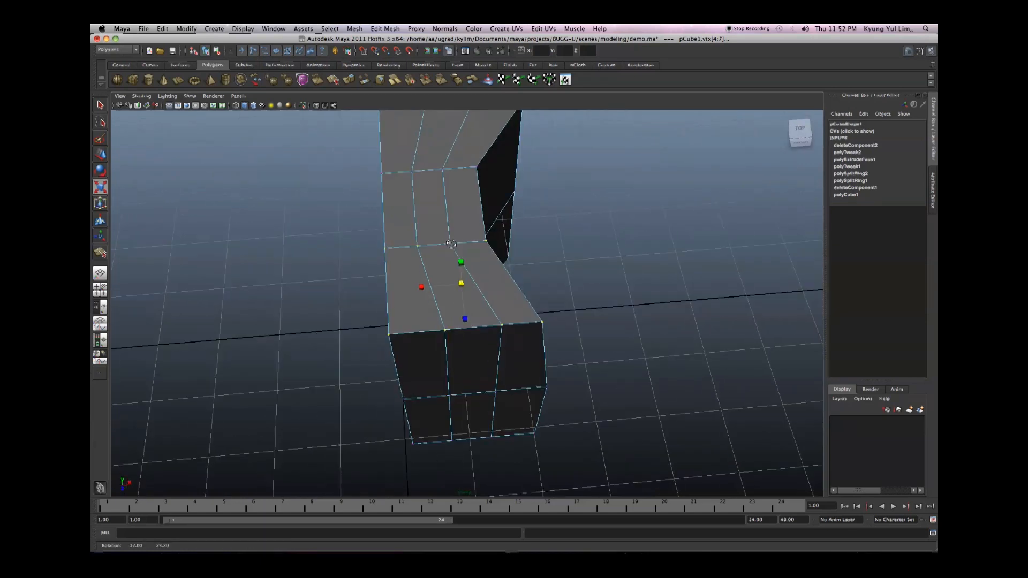
{"action": "key", "text": "w"}
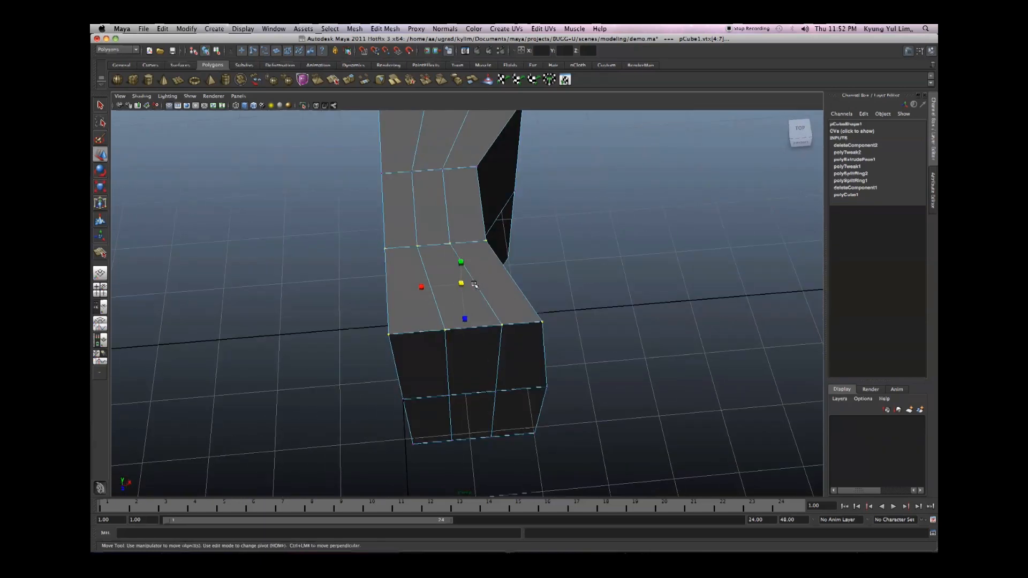
{"action": "key", "text": "r"}
{"action": "left_click_drag", "start_coordinate": [472, 292], "coordinate": [390, 195], "text": "alt"}
{"action": "key", "text": "Home"}
{"action": "key", "text": "Home"}
Scale the selected top vertices outward along X from the pivot on the straight edge, keeping them selected.
{"action": "left_click_drag", "start_coordinate": [406, 234], "coordinate": [490, 236], "text": "alt"}
{"action": "left_click_drag", "start_coordinate": [627, 260], "coordinate": [609, 278], "text": "alt"}
{"action": "left_click", "coordinate": [420, 233]}
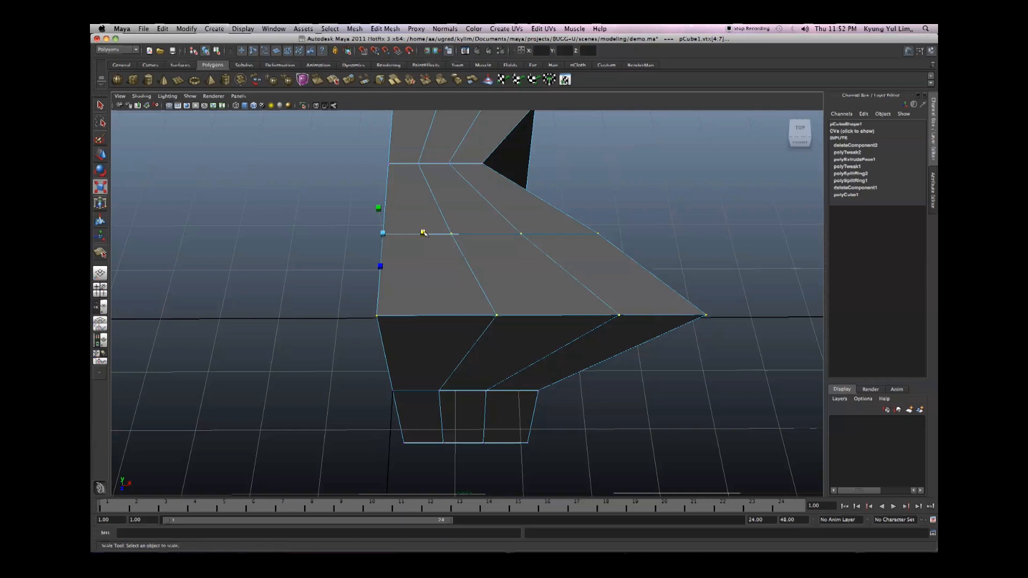
{"action": "key", "text": "z"}
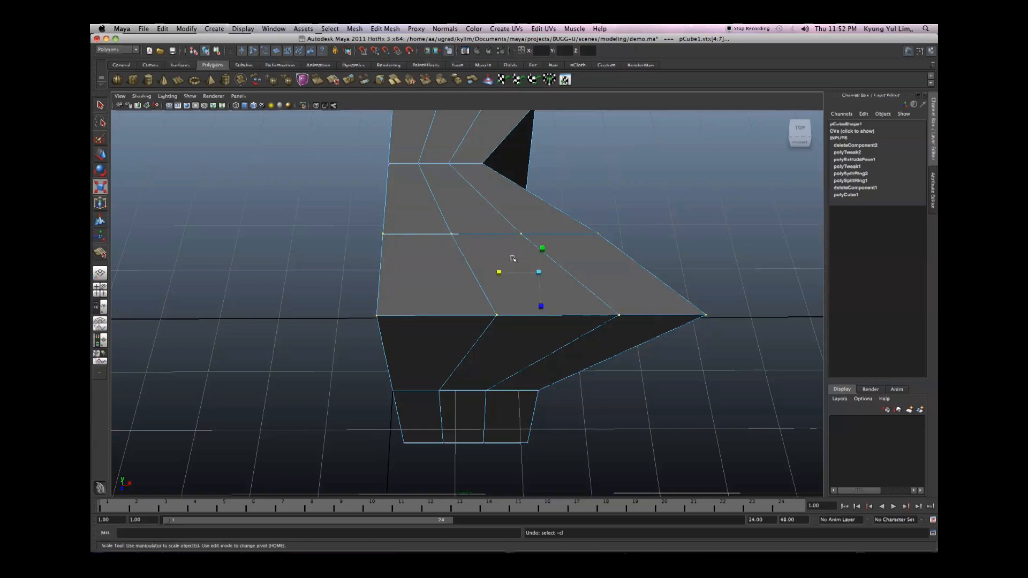
Return to object mode and select the whole pCube1 with the Move tool.
{"action": "key", "text": "w"}
{"action": "left_click_drag", "start_coordinate": [464, 254], "coordinate": [484, 278], "text": "alt"}
{"action": "right_click_drag", "start_coordinate": [490, 251], "coordinate": [530, 241]}
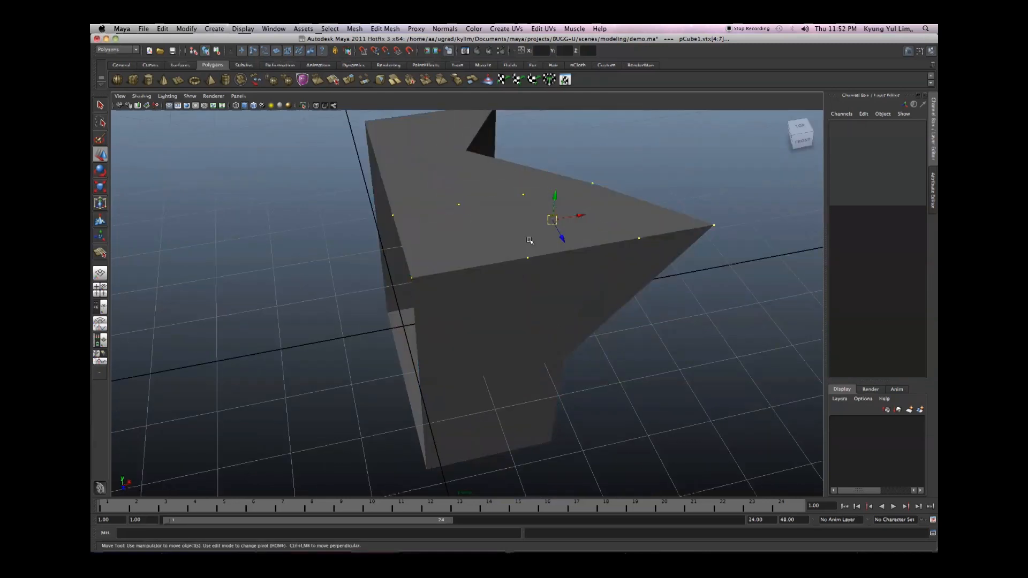
{"action": "key", "text": "q"}
{"action": "left_click", "coordinate": [487, 240]}
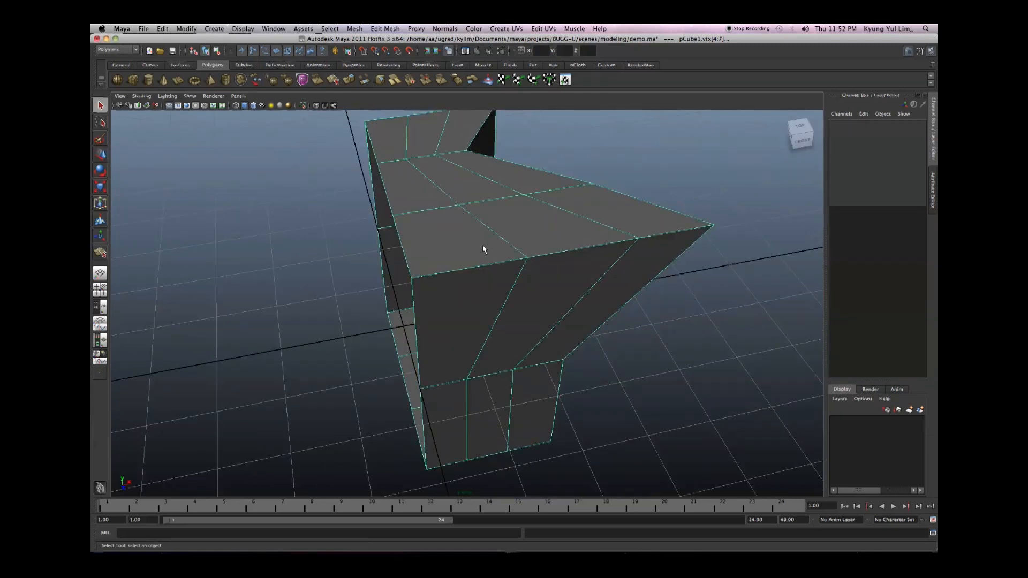
{"action": "left_click_drag", "start_coordinate": [490, 257], "coordinate": [519, 278], "text": "alt"}
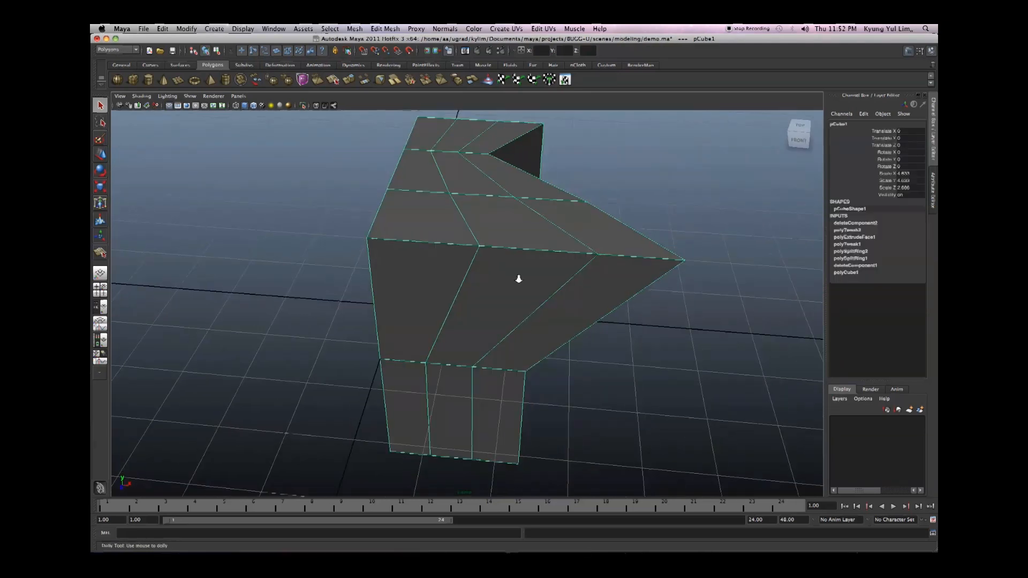
{"action": "right_click_drag", "start_coordinate": [518, 278], "coordinate": [495, 270], "text": "alt"}
{"action": "key", "text": "w"}
{"action": "left_click_drag", "start_coordinate": [495, 270], "coordinate": [536, 257], "text": "alt"}
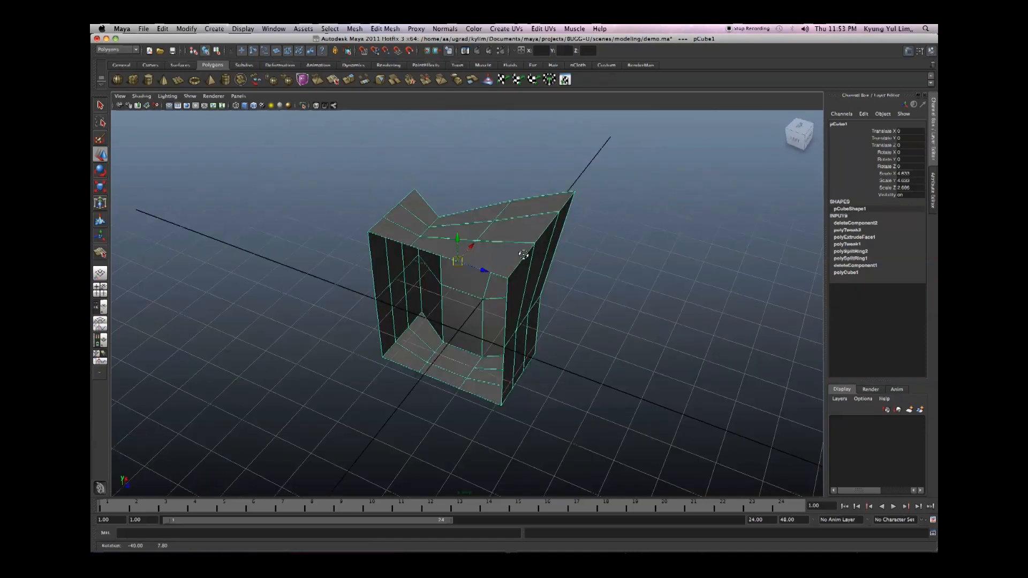
Apply Center Pivot to pCube1.
{"action": "left_click", "coordinate": [181, 29]}
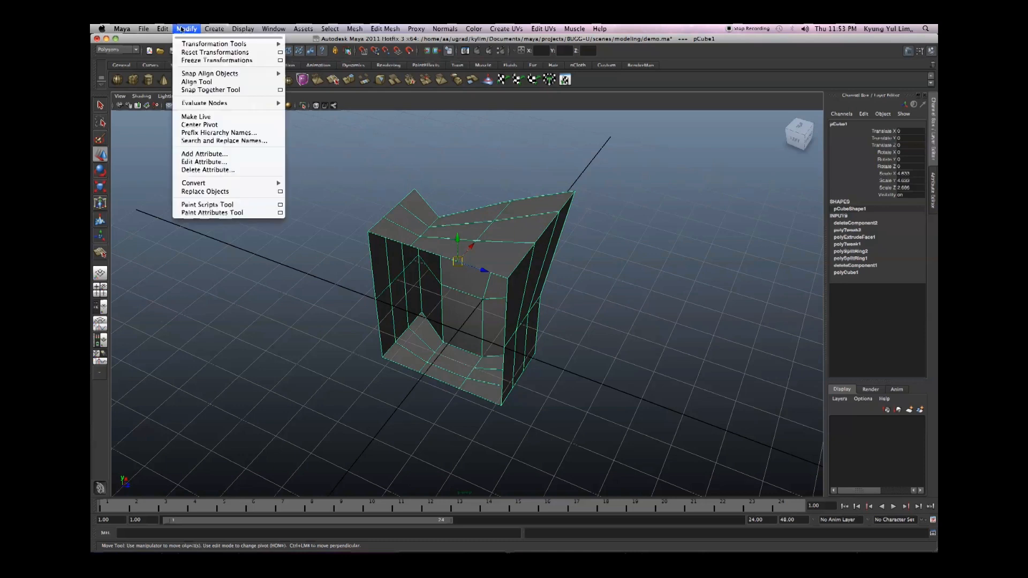
{"action": "left_click", "coordinate": [219, 126]}
{"action": "left_click_drag", "start_coordinate": [381, 257], "coordinate": [521, 281], "text": "alt"}
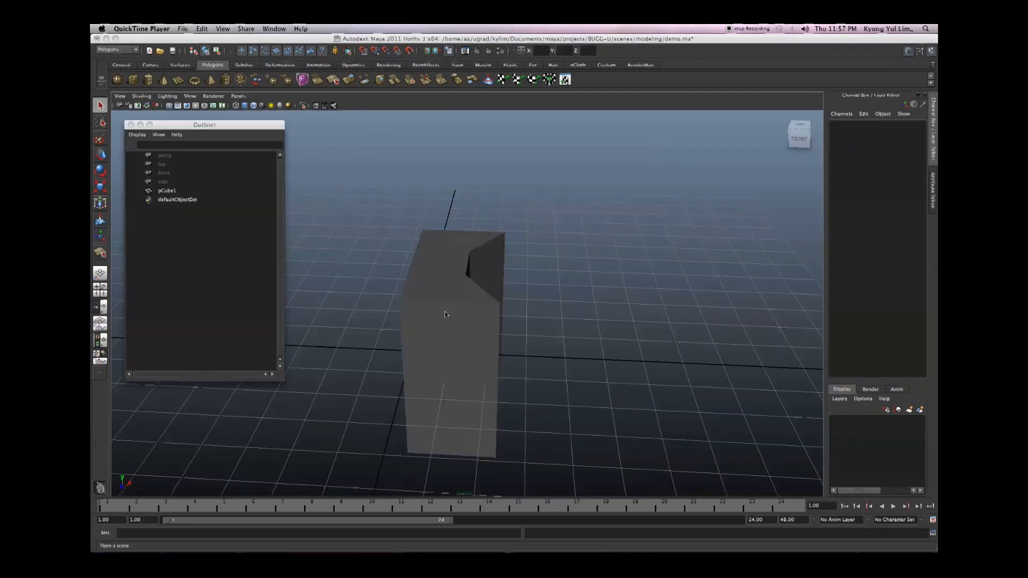
Select pCube1 in the reopened demo view and activate the Move tool.
{"action": "left_click", "coordinate": [443, 315]}
{"action": "left_click_drag", "start_coordinate": [442, 316], "coordinate": [480, 335], "text": "alt"}
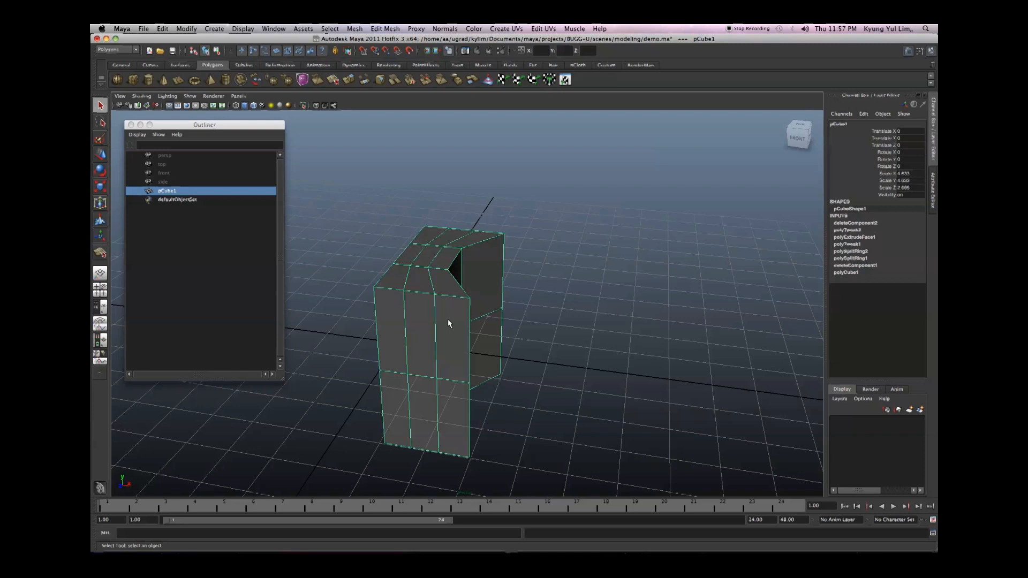
{"action": "mouse_move", "coordinate": [447, 319]}
{"action": "left_mouse_down", "text": "alt"}
{"action": "mouse_move", "coordinate": [391, 342]}
{"action": "mouse_move", "coordinate": [471, 332]}
{"action": "mouse_move", "coordinate": [435, 350]}
{"action": "mouse_move", "coordinate": [480, 332]}
{"action": "mouse_move", "coordinate": [450, 332]}
{"action": "left_mouse_up", "text": "alt"}
{"action": "key", "text": "w"}
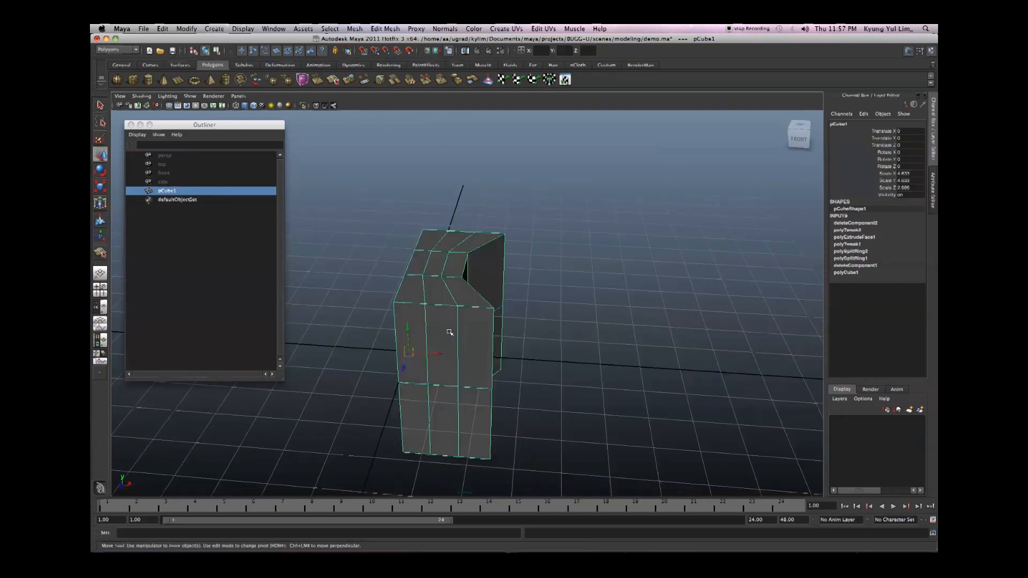
Place a Distance Tool measurement between two grid points about 6 units apart on the ground beside the cube.
{"action": "left_click", "coordinate": [211, 29]}
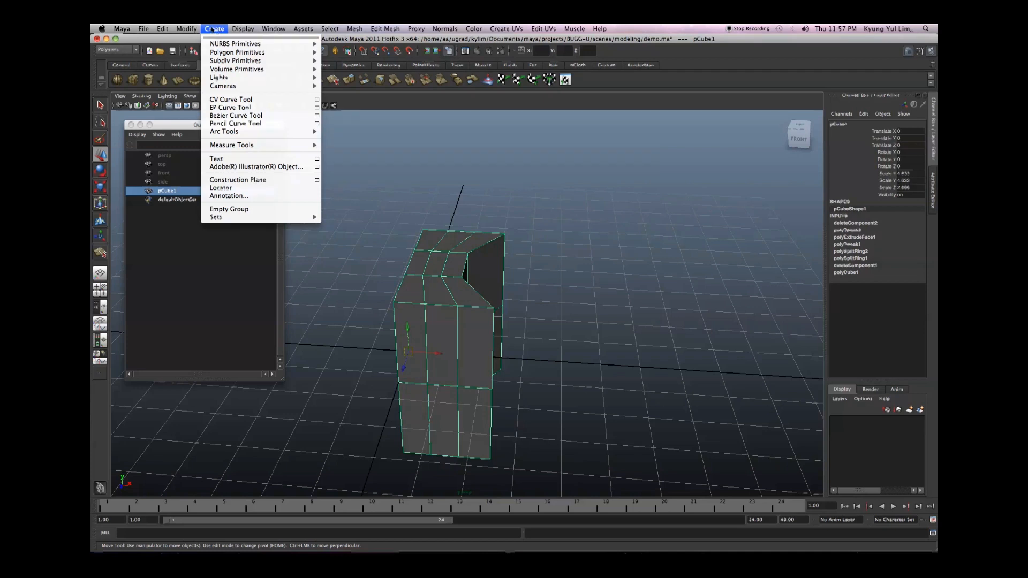
{"action": "mouse_move", "coordinate": [250, 144]}
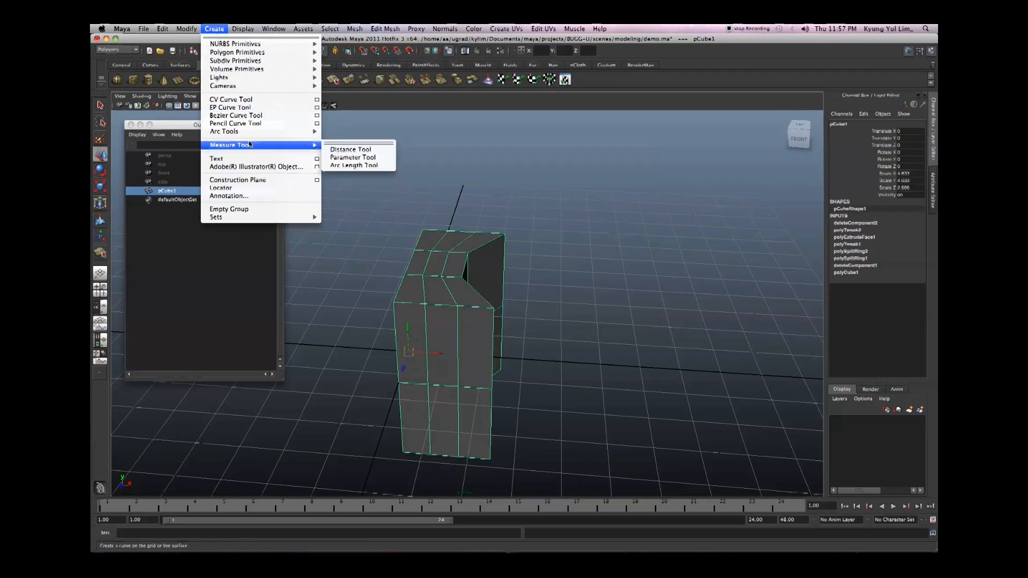
{"action": "left_click", "coordinate": [348, 150]}
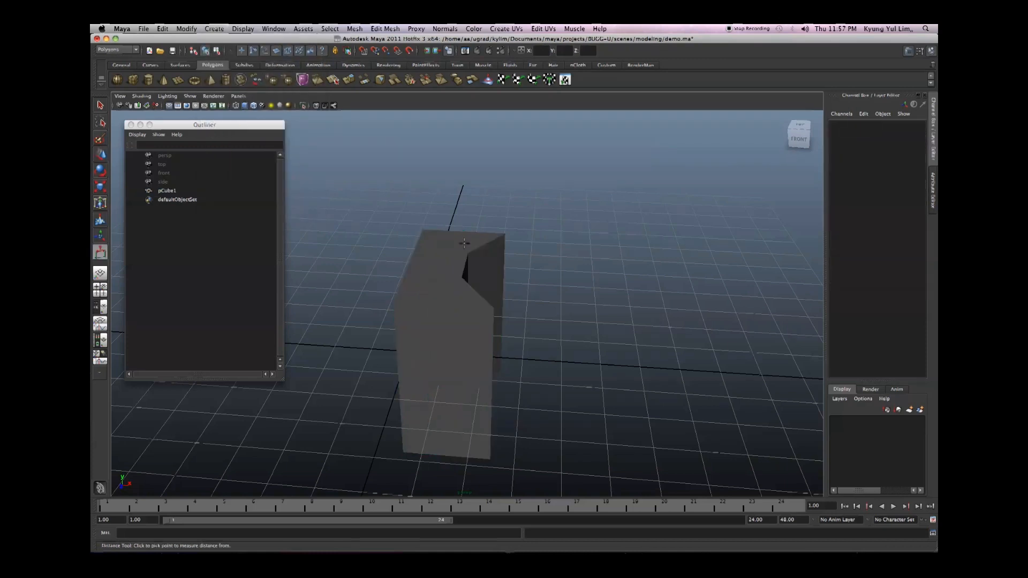
{"action": "left_click_drag", "start_coordinate": [472, 249], "coordinate": [380, 263], "text": "alt"}
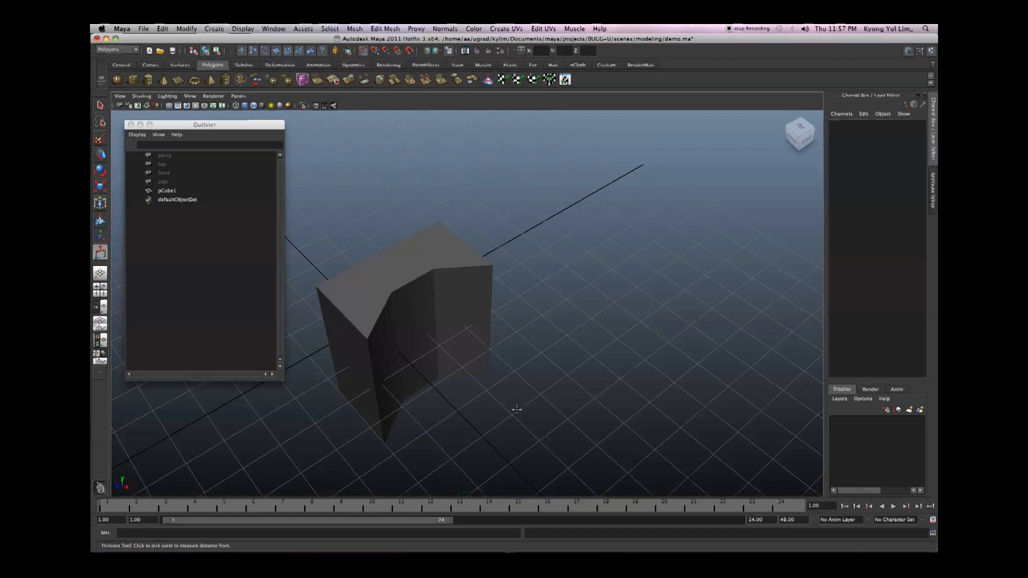
{"action": "left_click", "coordinate": [512, 413]}
{"action": "left_click_drag", "start_coordinate": [587, 353], "coordinate": [463, 409], "text": "alt"}
{"action": "left_click", "coordinate": [623, 416]}
{"action": "key", "text": "q"}
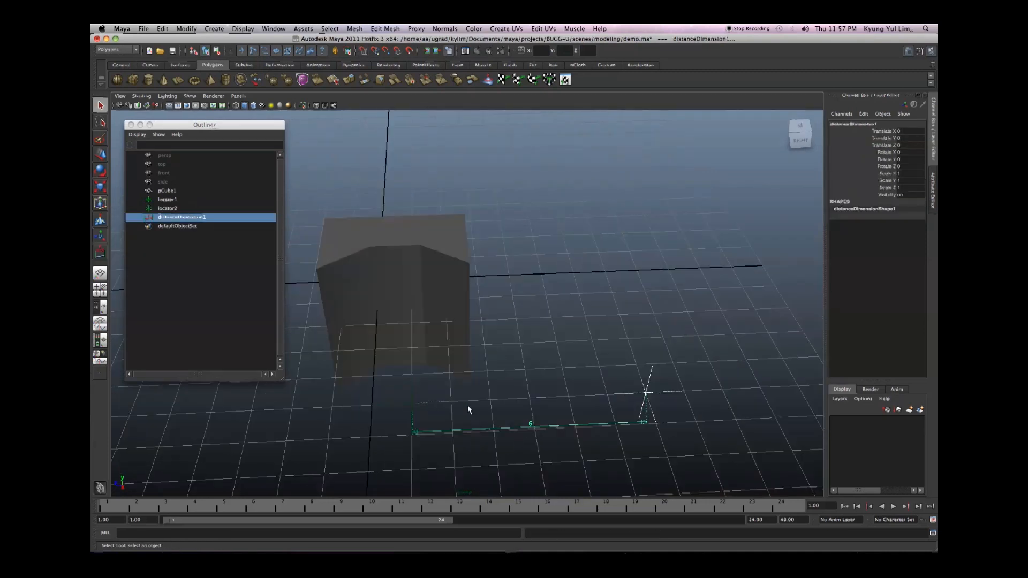
{"action": "left_click_drag", "start_coordinate": [555, 402], "coordinate": [464, 402], "text": "alt"}
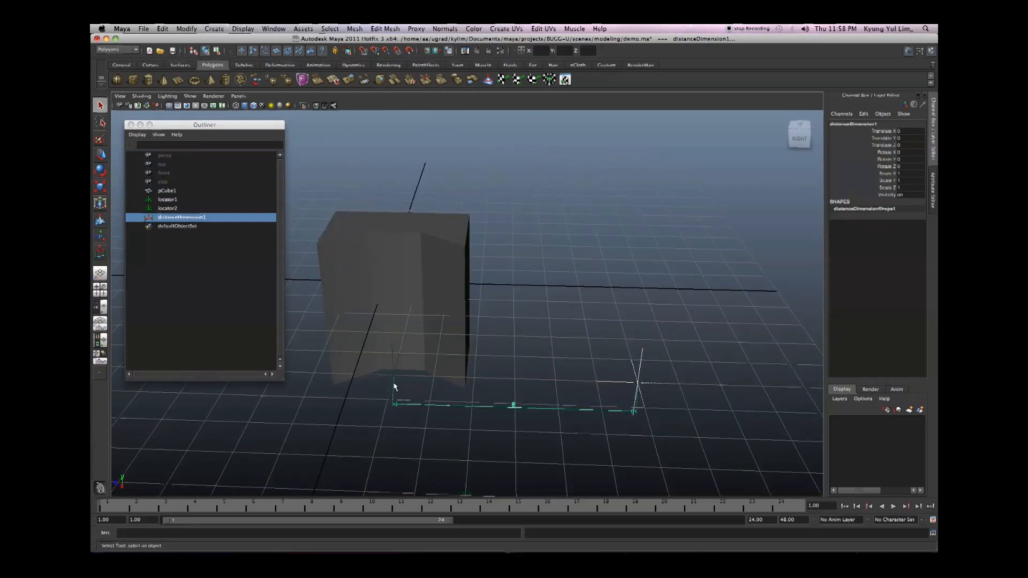
Delete locator1, locator2 and distanceDimension1 from the scene.
{"action": "left_click", "coordinate": [172, 200], "text": "shift"}
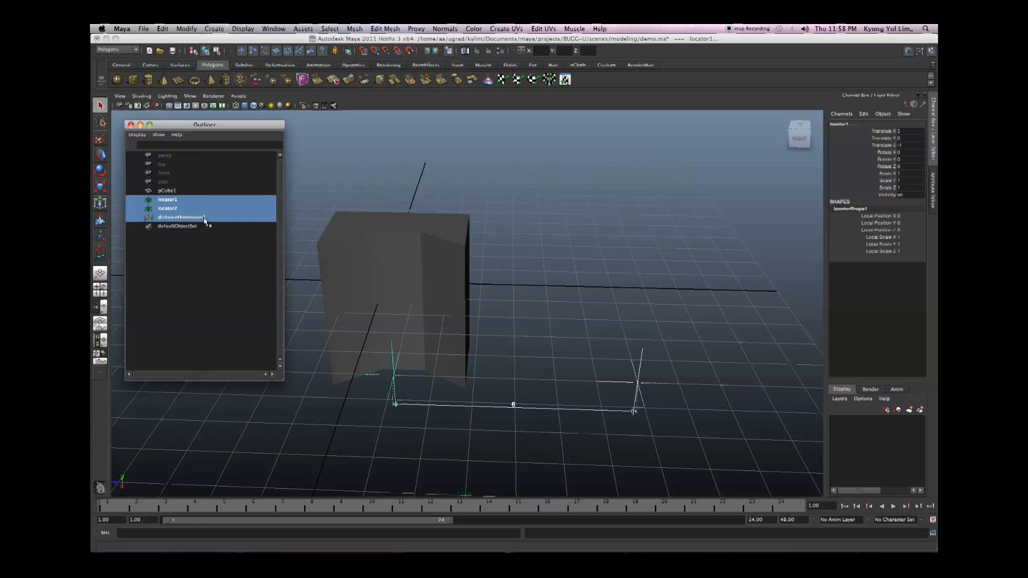
{"action": "mouse_move", "coordinate": [443, 359]}
{"action": "left_mouse_down", "text": "alt"}
{"action": "mouse_move", "coordinate": [468, 356]}
{"action": "mouse_move", "coordinate": [449, 360]}
{"action": "left_mouse_up", "text": "alt"}
{"action": "key", "text": "Delete"}
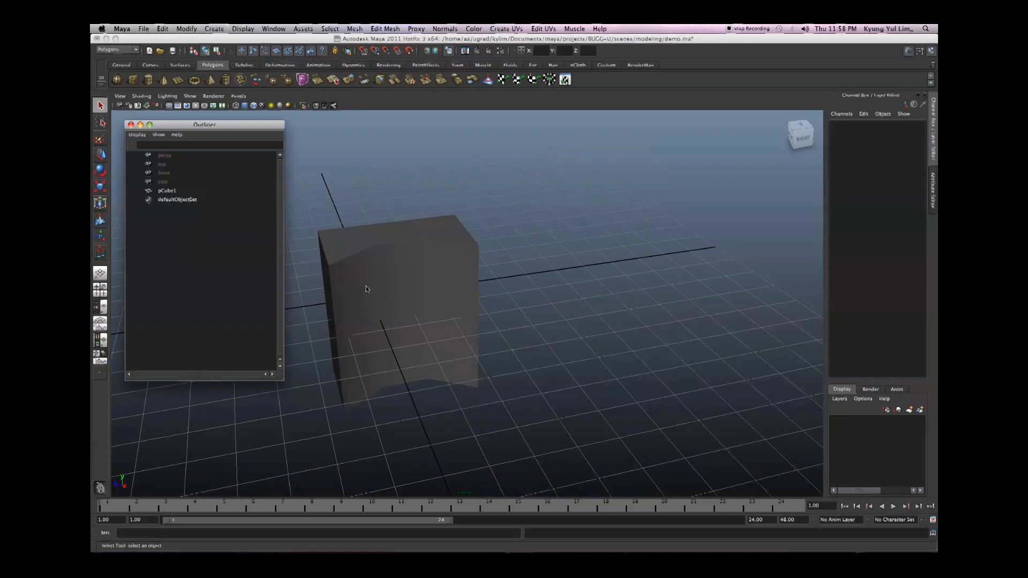
Measure the height of the cube's front vertical corner edge with the Distance Tool, from its bottom vertex to its top vertex.
{"action": "left_click", "coordinate": [364, 287]}
{"action": "key", "text": "f"}
{"action": "left_click_drag", "start_coordinate": [367, 342], "coordinate": [407, 300], "text": "alt"}
{"action": "left_click", "coordinate": [214, 28]}
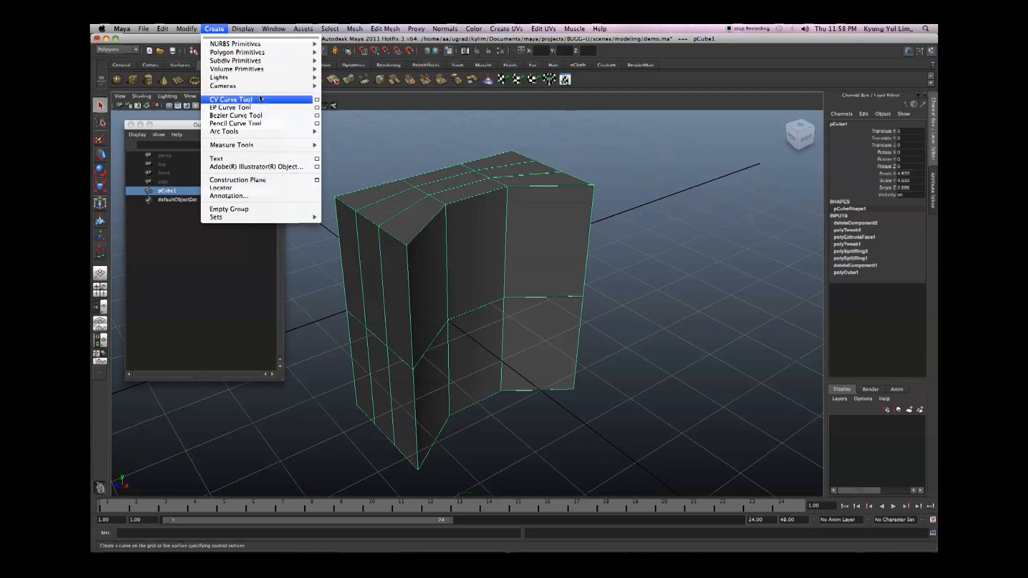
{"action": "mouse_move", "coordinate": [259, 146]}
{"action": "left_click", "coordinate": [351, 150]}
{"action": "left_click_drag", "start_coordinate": [423, 361], "coordinate": [433, 412], "text": "alt"}
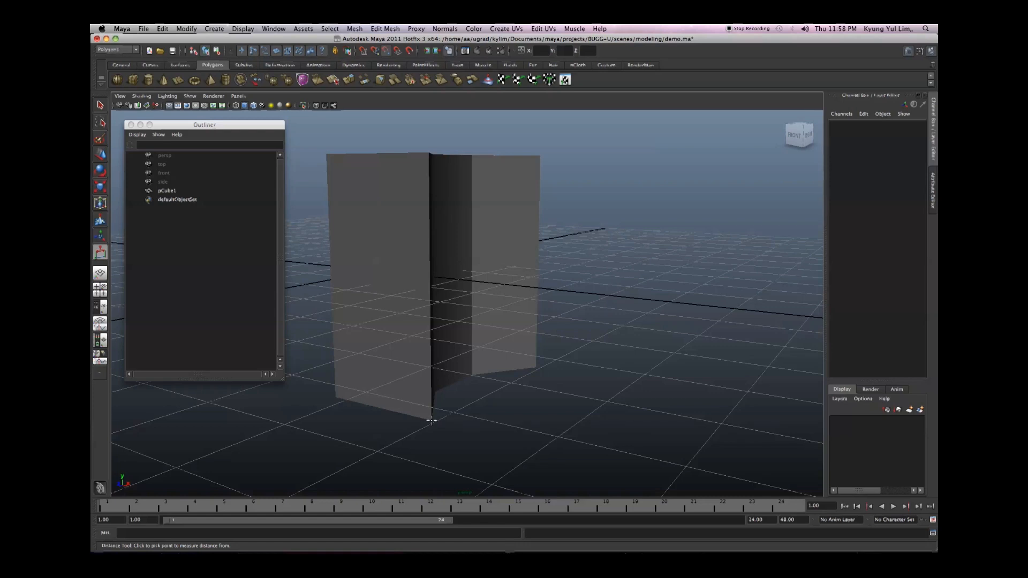
{"action": "left_click", "coordinate": [432, 421]}
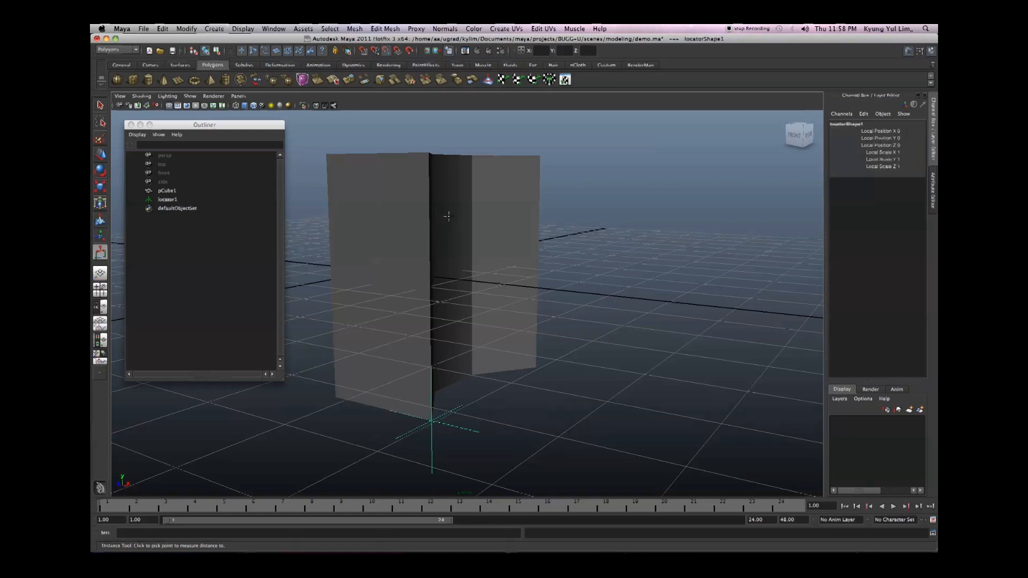
{"action": "left_click", "coordinate": [429, 152]}
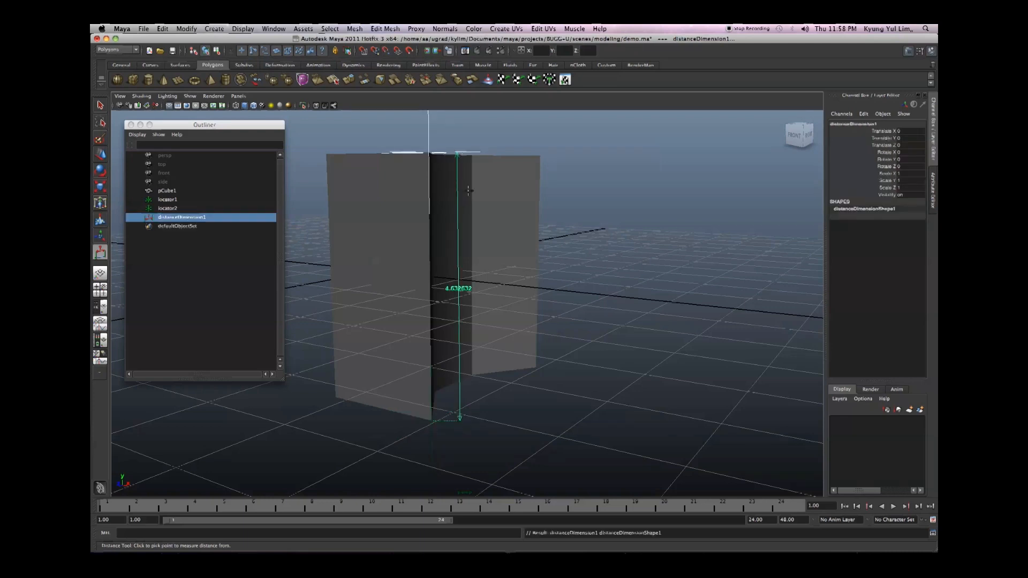
{"action": "left_click_drag", "start_coordinate": [429, 152], "coordinate": [476, 272], "text": "alt"}
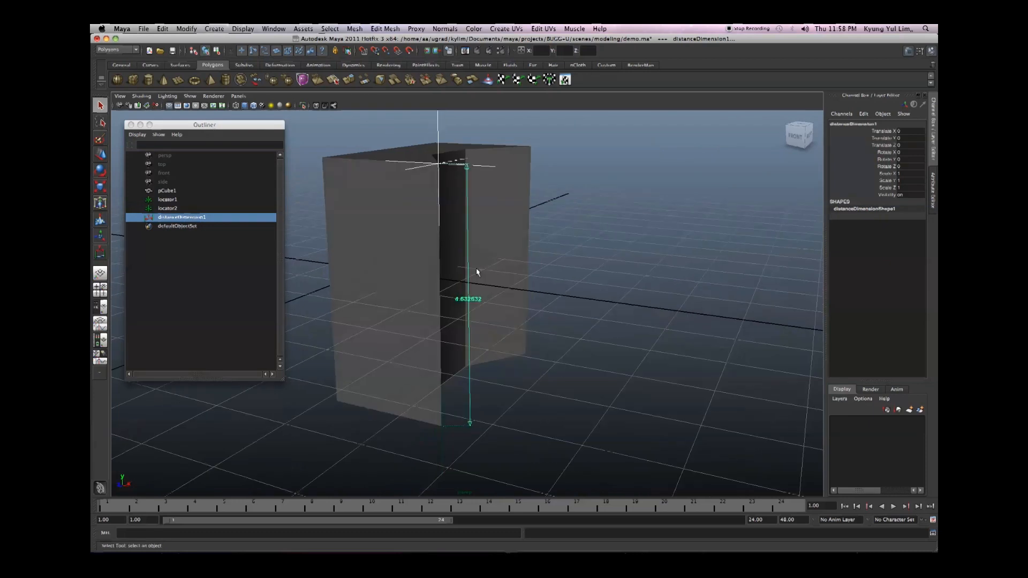
{"action": "left_click_drag", "start_coordinate": [458, 320], "coordinate": [425, 321], "text": "alt"}
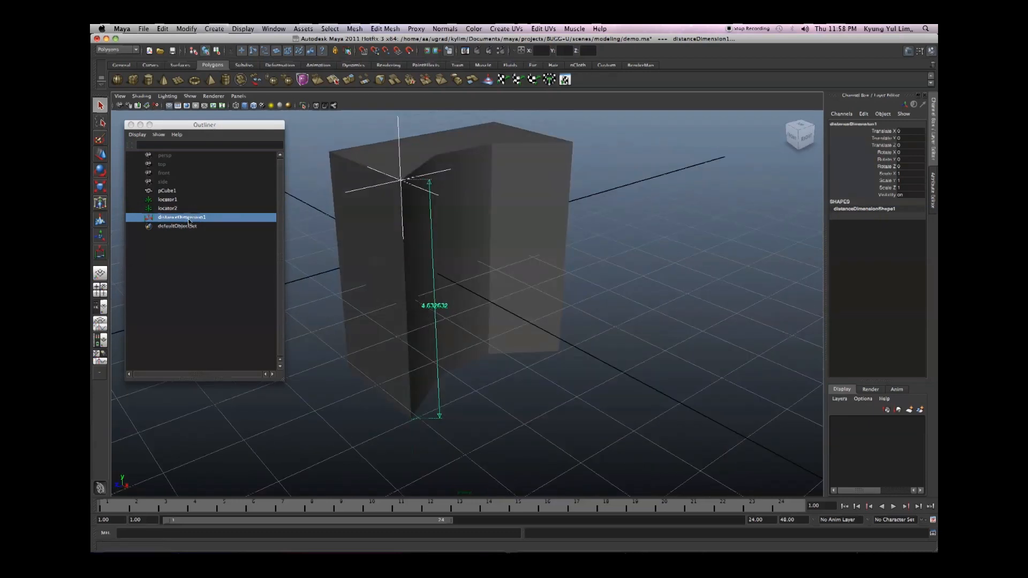
Rename distanceDimension1 as pCube1Height in the Outliner.
{"action": "double_click", "coordinate": [189, 219]}
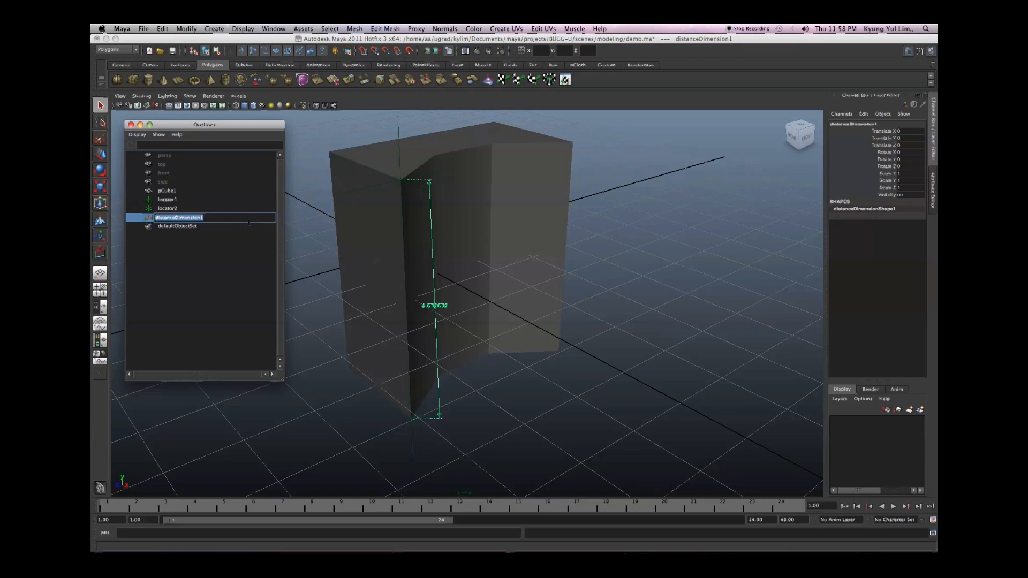
{"action": "type", "text": "pCube1Height"}
{"action": "key", "text": "Return"}
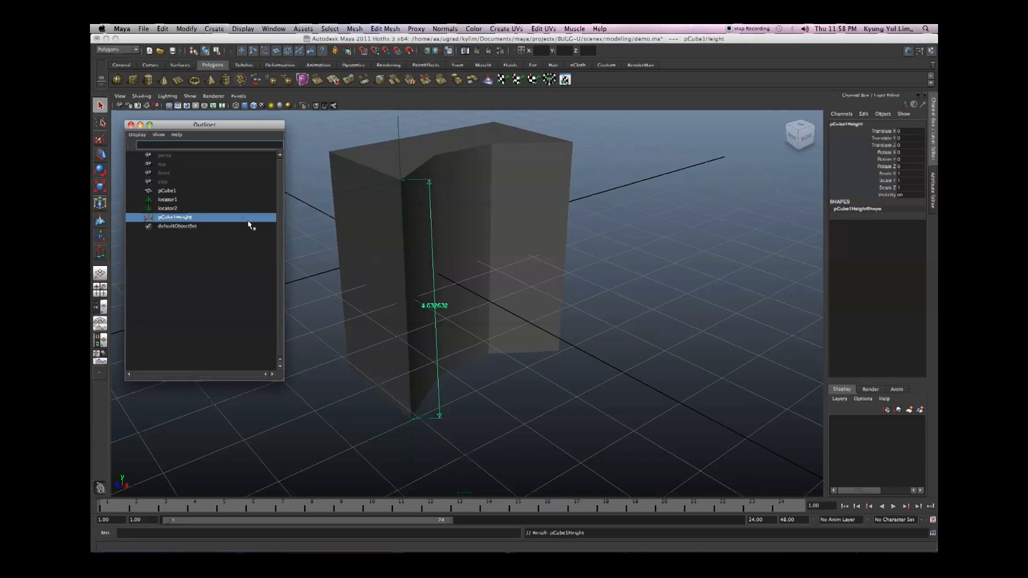
Rename locator1, at the bottom end of the height measurement, as pCube1HeightLoc1.
{"action": "left_click", "coordinate": [168, 200]}
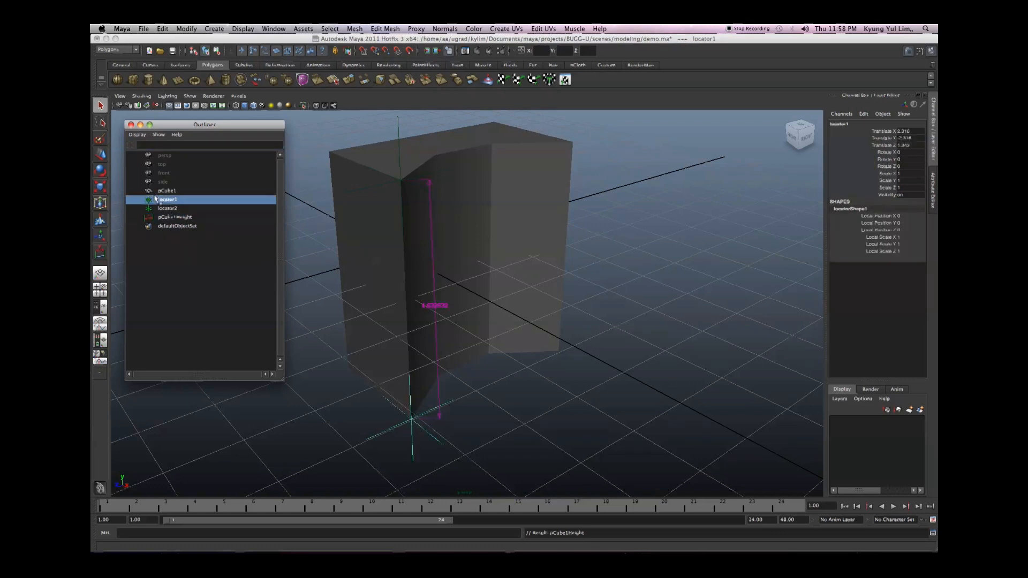
{"action": "double_click", "coordinate": [167, 199]}
{"action": "type", "text": "pCube1"}
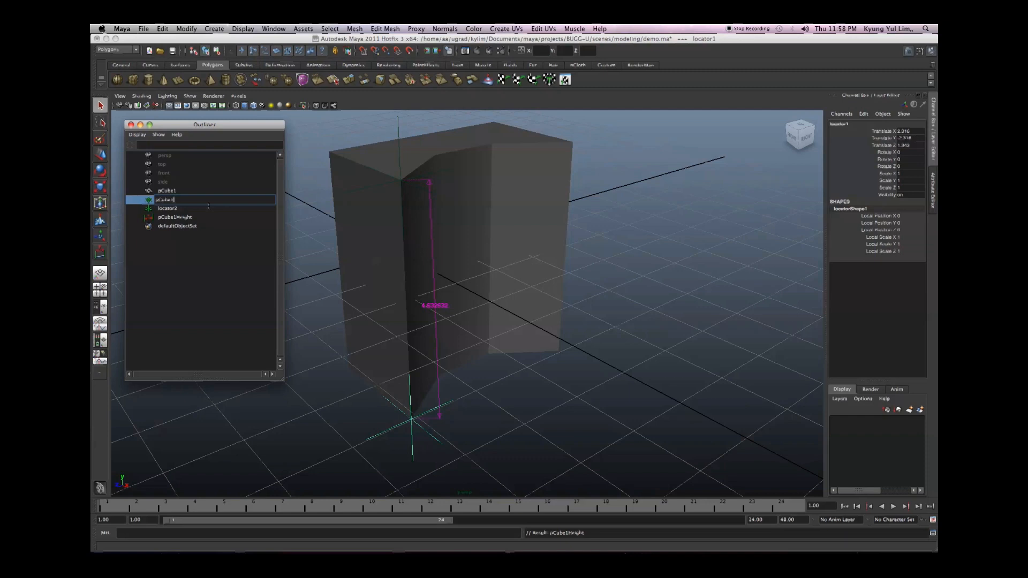
{"action": "type", "text": "HeightLoc1"}
{"action": "key", "text": "Return"}
Rename locator2, at the top end of the height measurement, as pCube1HeightLoc2, and select the pCube1Height dimension.
{"action": "double_click", "coordinate": [186, 209]}
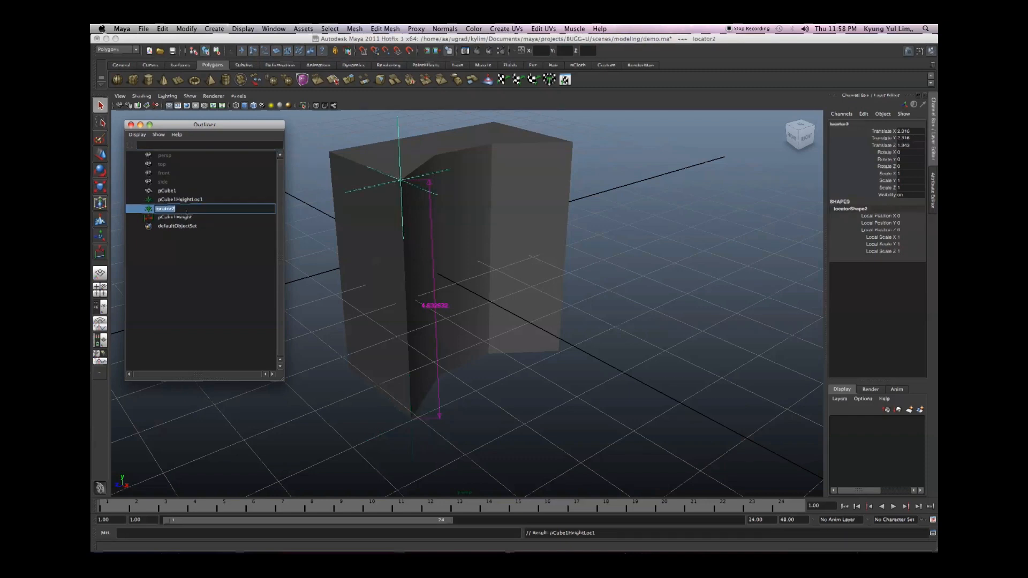
{"action": "type", "text": "pCubeHeightLoc2"}
{"action": "key", "text": "Return"}
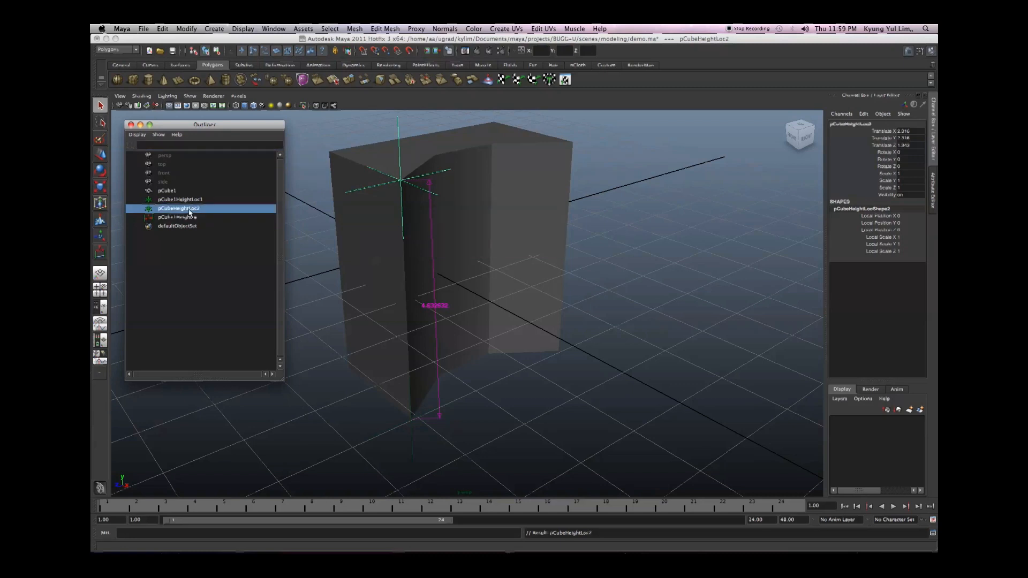
{"action": "double_click", "coordinate": [189, 211]}
{"action": "left_click", "coordinate": [175, 209]}
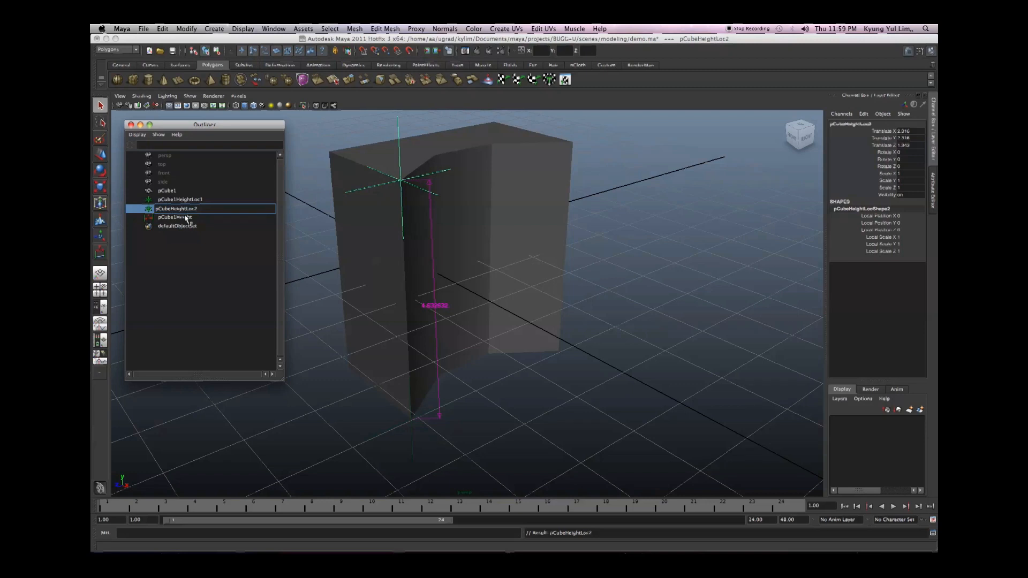
{"action": "type", "text": "1"}
{"action": "key", "text": "Return"}
{"action": "left_click", "coordinate": [182, 216]}
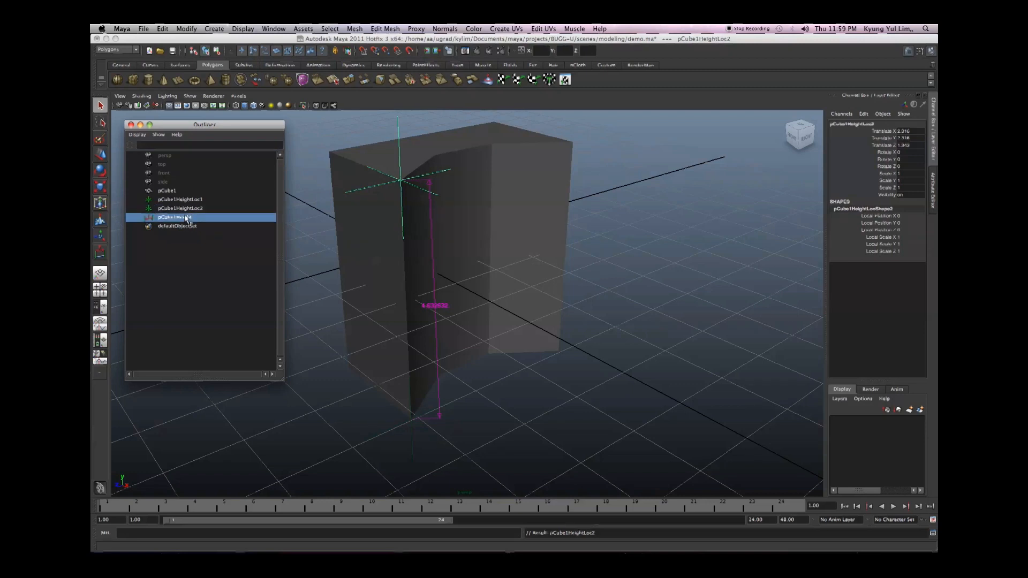
Try scaling pCube1 about 2.4 times along its Y axis while the measurement is unparented, and undo the scaling.
{"action": "left_click_drag", "start_coordinate": [351, 297], "coordinate": [447, 310], "text": "alt"}
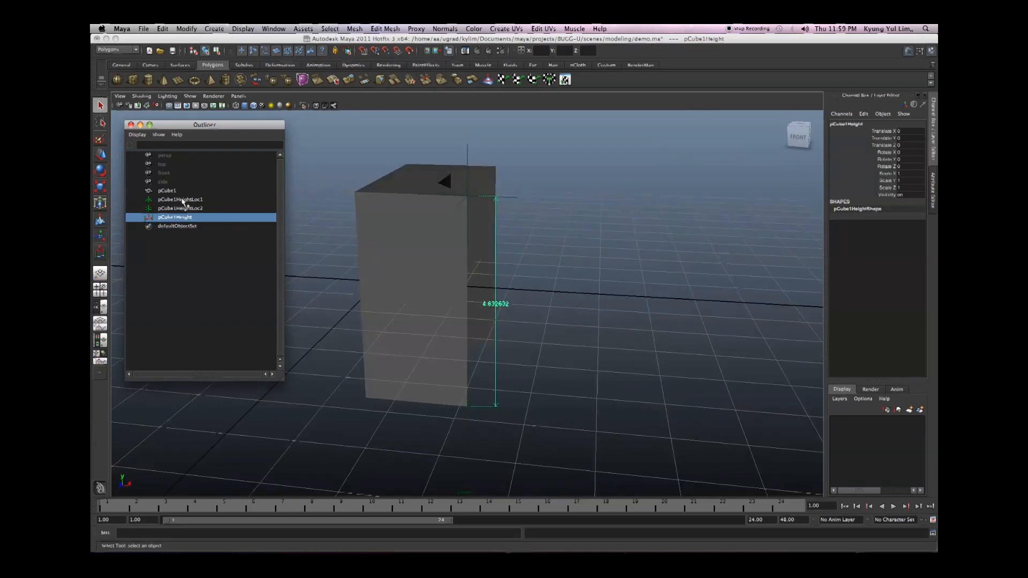
{"action": "left_click", "coordinate": [164, 191]}
{"action": "key", "text": "r"}
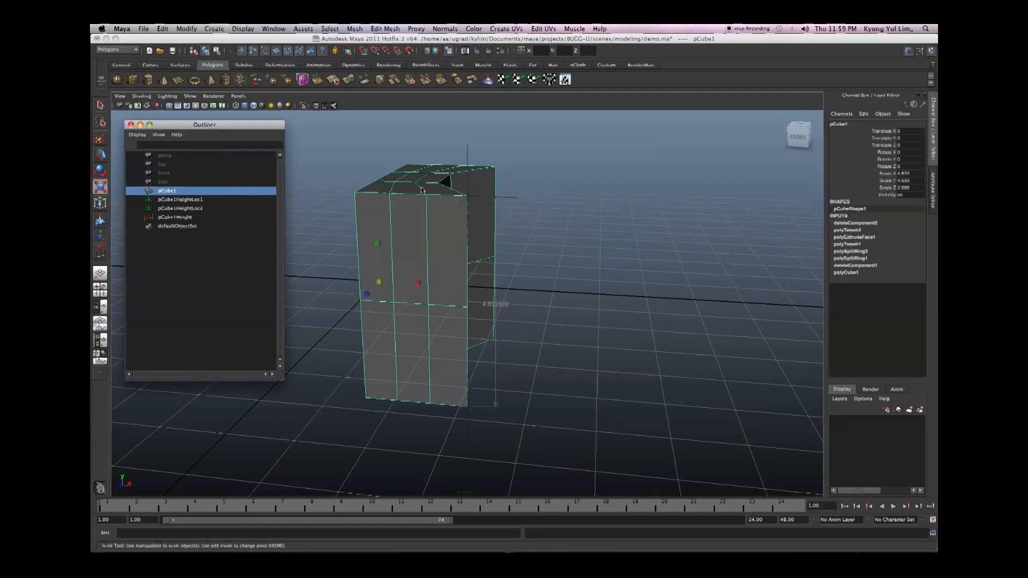
{"action": "left_click_drag", "start_coordinate": [378, 245], "coordinate": [377, 188]}
{"action": "left_click_drag", "start_coordinate": [474, 254], "coordinate": [393, 250], "text": "alt"}
{"action": "key", "text": "z"}
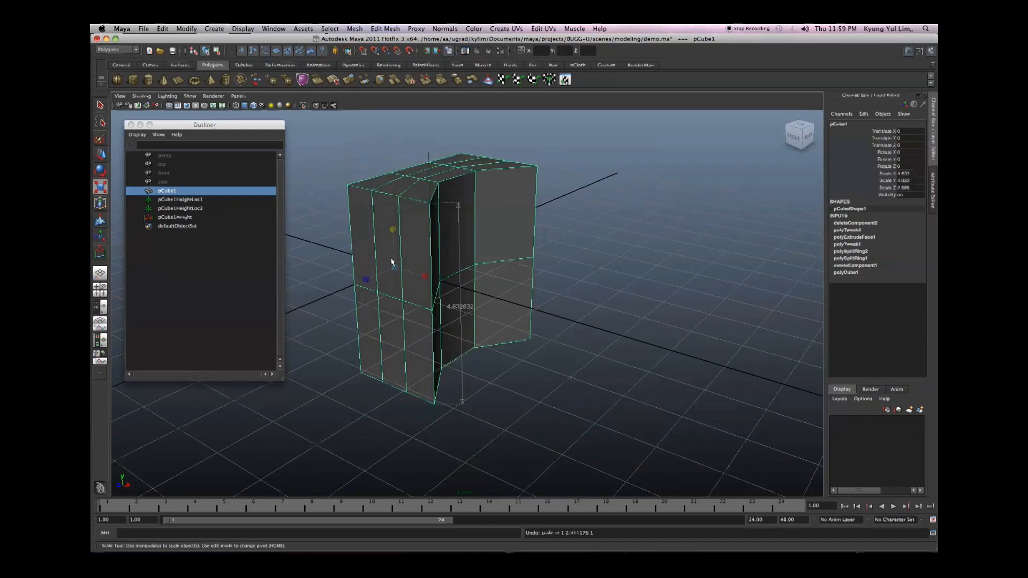
Parent pCube1HeightLoc1, pCube1HeightLoc2 and pCube1Height under pCube1, and expand its hierarchy in the Outliner.
{"action": "mouse_move", "coordinate": [391, 263]}
{"action": "left_mouse_down", "text": "alt"}
{"action": "mouse_move", "coordinate": [403, 259]}
{"action": "mouse_move", "coordinate": [377, 250]}
{"action": "left_mouse_up", "text": "alt"}
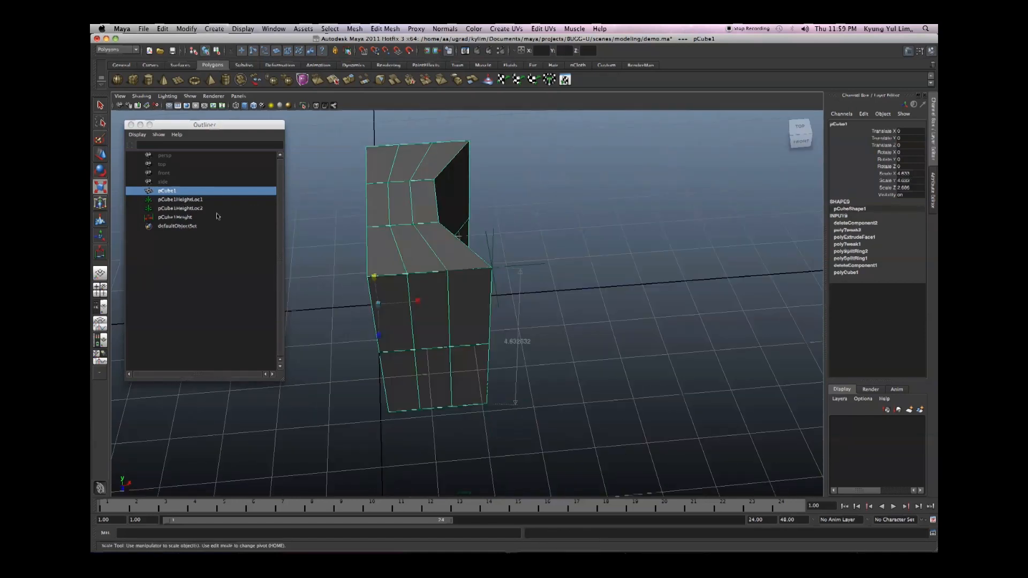
{"action": "left_click", "coordinate": [161, 201]}
{"action": "left_click", "coordinate": [170, 218], "text": "shift"}
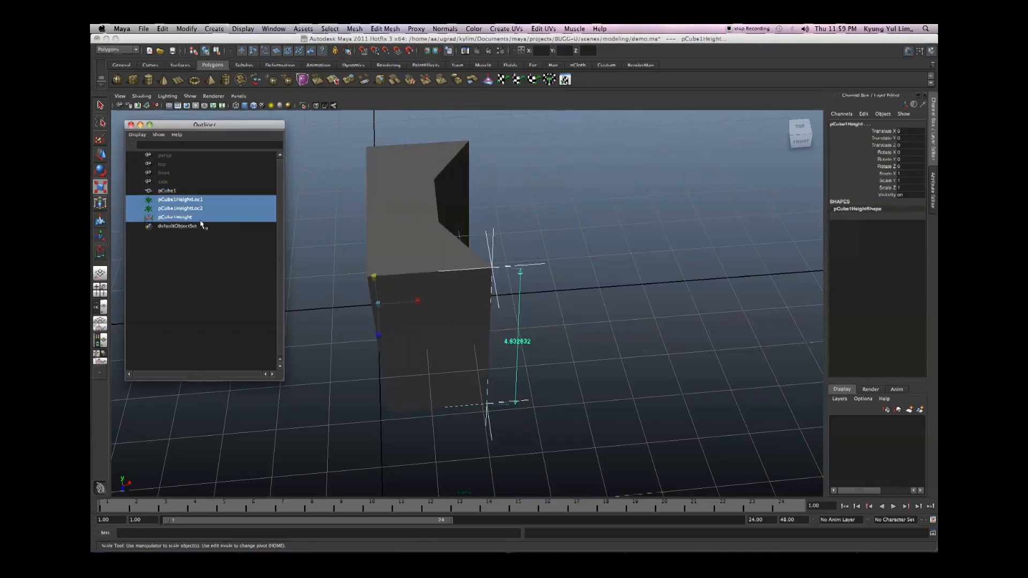
{"action": "left_click_drag", "start_coordinate": [426, 319], "coordinate": [249, 243], "text": "alt"}
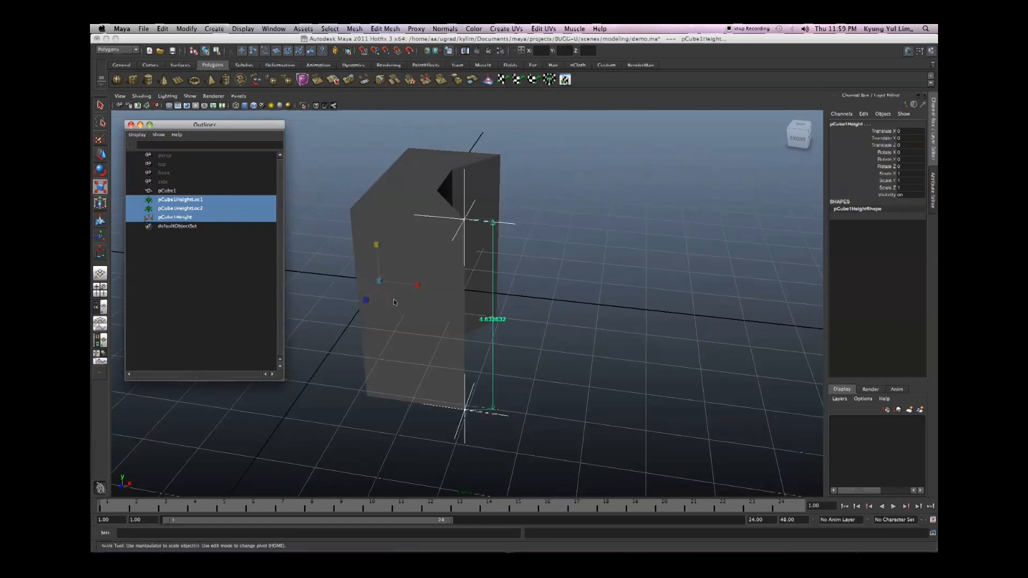
{"action": "left_click_drag", "start_coordinate": [380, 252], "coordinate": [363, 261], "text": "alt"}
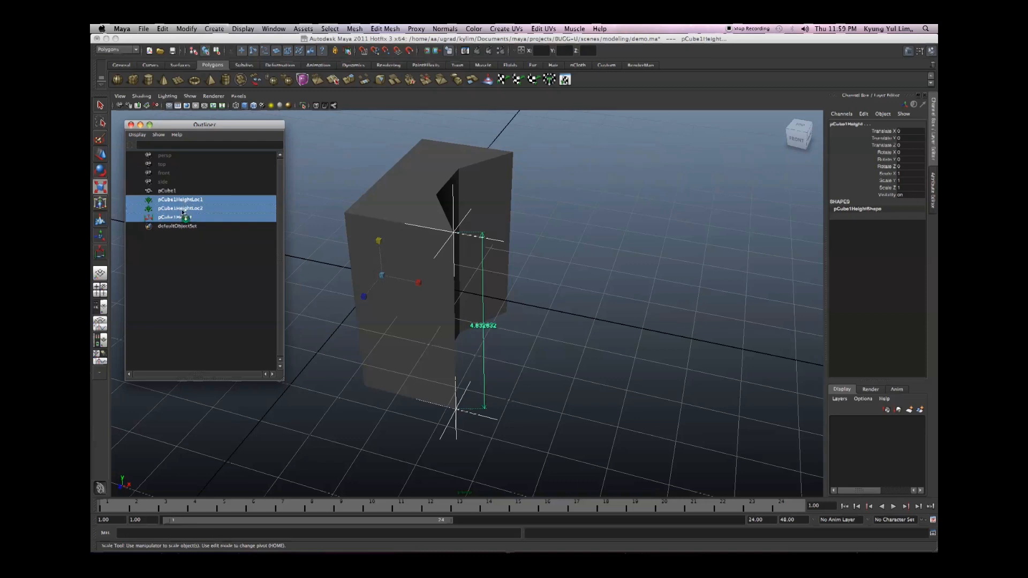
{"action": "middle_click_drag", "start_coordinate": [184, 218], "coordinate": [203, 193]}
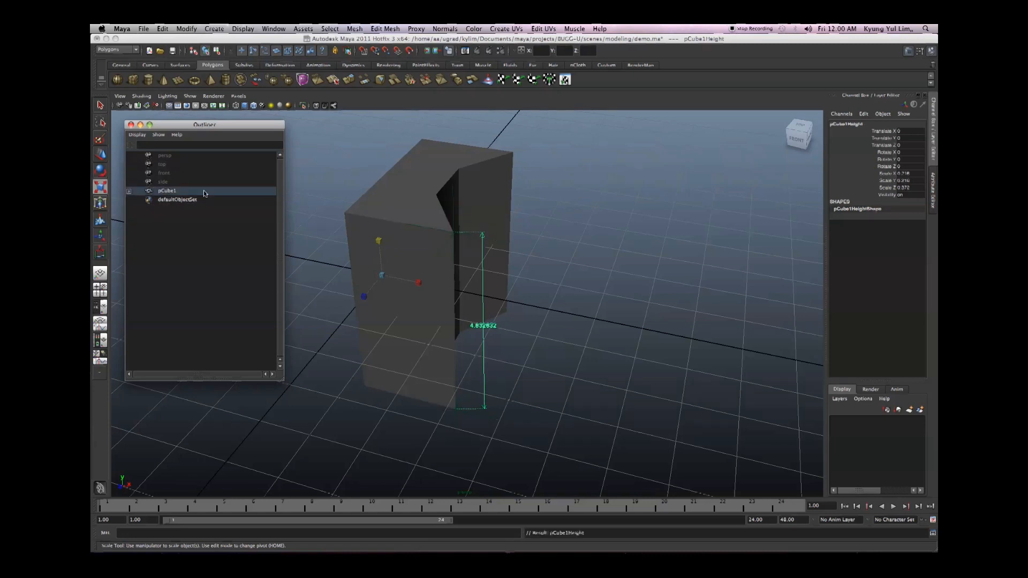
{"action": "left_click", "coordinate": [129, 192]}
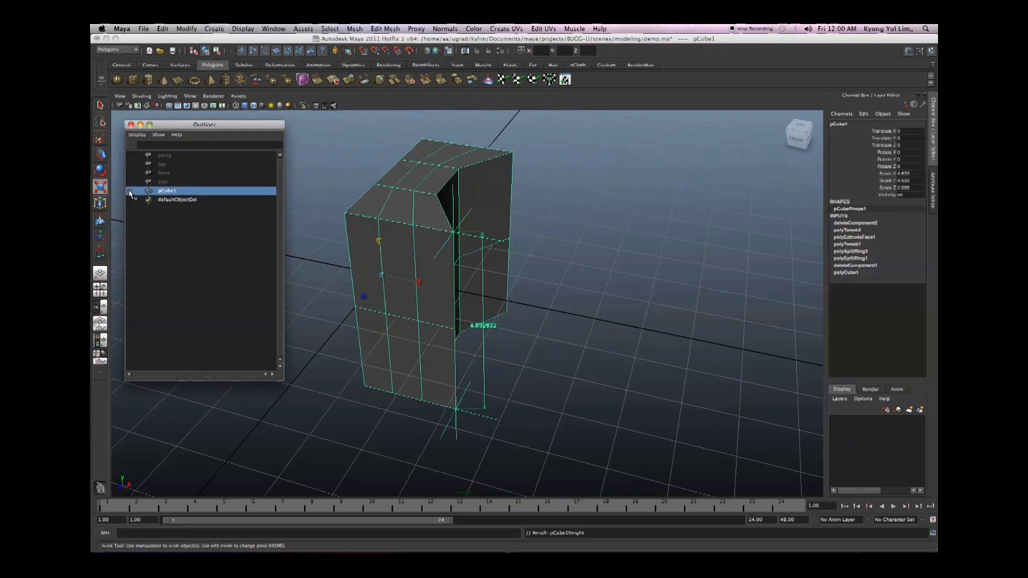
{"action": "left_click", "coordinate": [129, 191]}
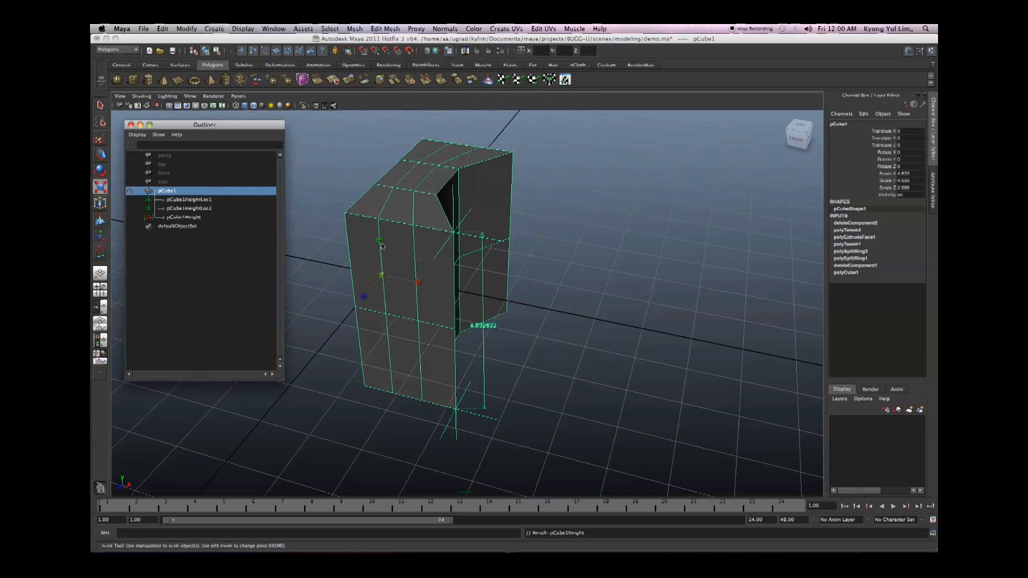
Try scaling pCube1 along its Y axis together with its parented locators and height dimension, and undo the scaling.
{"action": "mouse_move", "coordinate": [380, 244]}
{"action": "left_mouse_down"}
{"action": "mouse_move", "coordinate": [379, 203]}
{"action": "mouse_move", "coordinate": [375, 255]}
{"action": "mouse_move", "coordinate": [374, 195]}
{"action": "mouse_move", "coordinate": [376, 248]}
{"action": "left_mouse_up"}
{"action": "key", "text": "z"}
{"action": "mouse_move", "coordinate": [469, 319]}
{"action": "left_mouse_down", "text": "alt"}
{"action": "mouse_move", "coordinate": [410, 296]}
{"action": "mouse_move", "coordinate": [508, 333]}
{"action": "mouse_move", "coordinate": [556, 298]}
{"action": "mouse_move", "coordinate": [471, 313]}
{"action": "mouse_move", "coordinate": [402, 304]}
{"action": "mouse_move", "coordinate": [451, 315]}
{"action": "left_mouse_up", "text": "alt"}
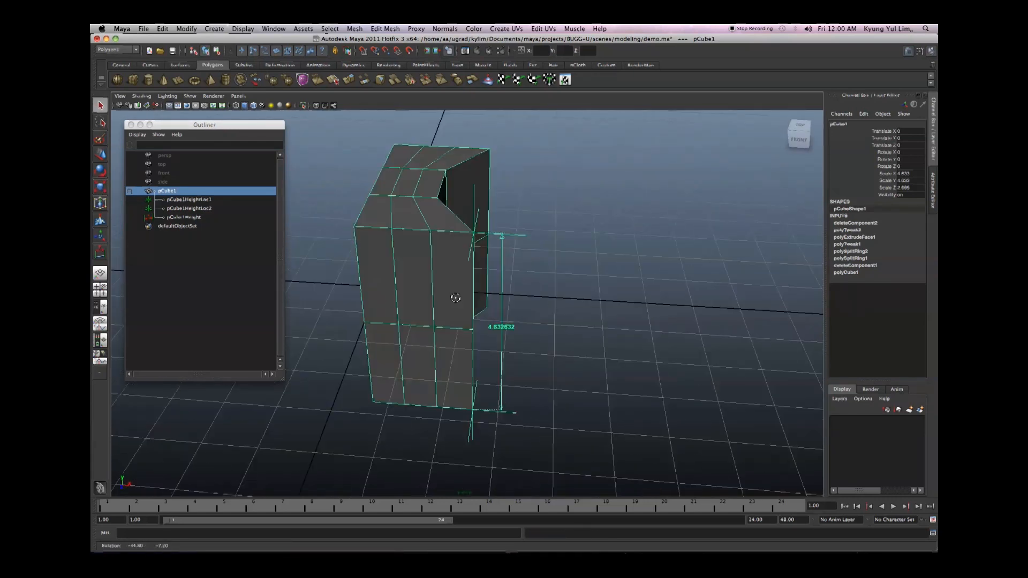